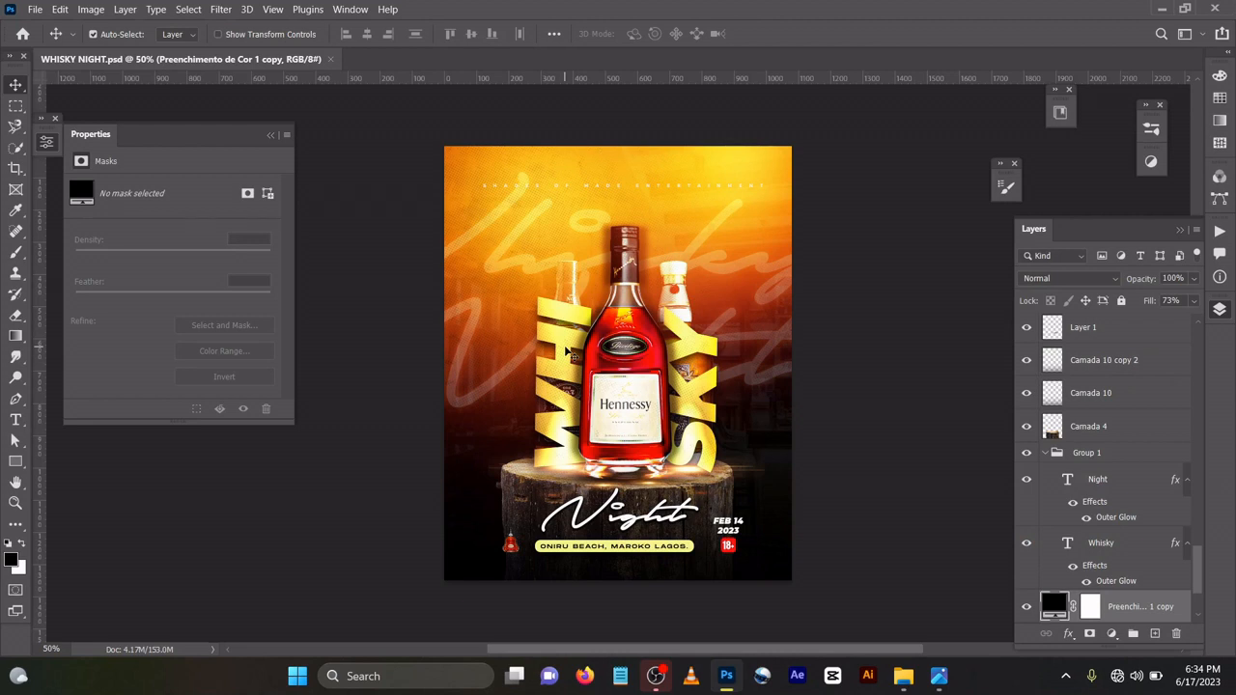
Create a new blank document of 1080 x 1350 px at 72 ppi in RGB colour
{"action": "scroll", "coordinate": [589, 355], "scroll_direction": "down", "scroll_amount": 3}
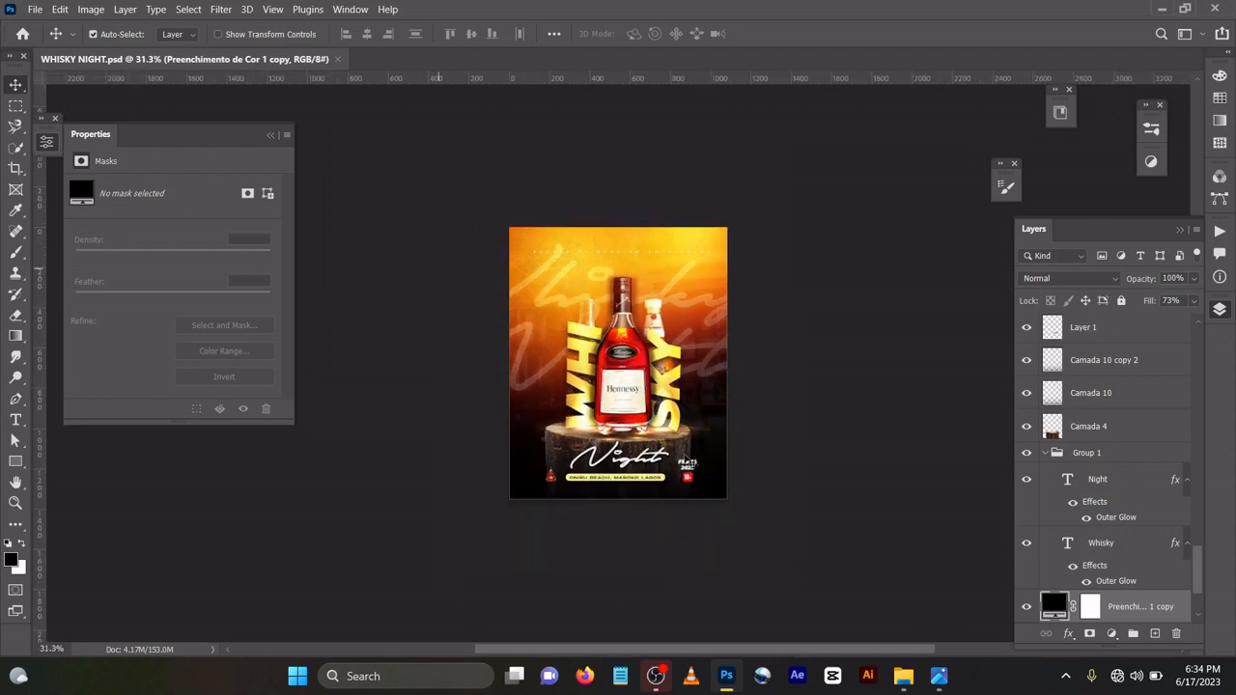
{"action": "scroll", "coordinate": [682, 459], "scroll_direction": "up", "scroll_amount": 2}
{"action": "scroll", "coordinate": [592, 402], "scroll_direction": "up", "scroll_amount": 2}
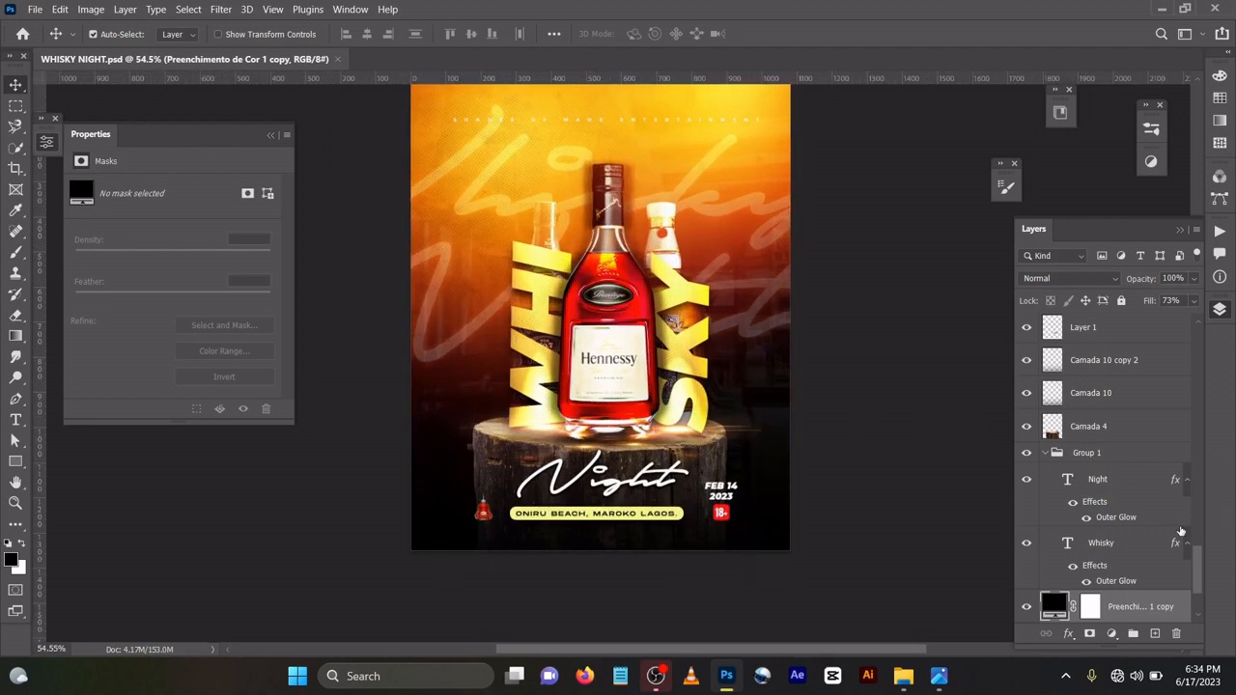
{"action": "scroll", "coordinate": [1179, 531], "scroll_direction": "down", "scroll_amount": 3}
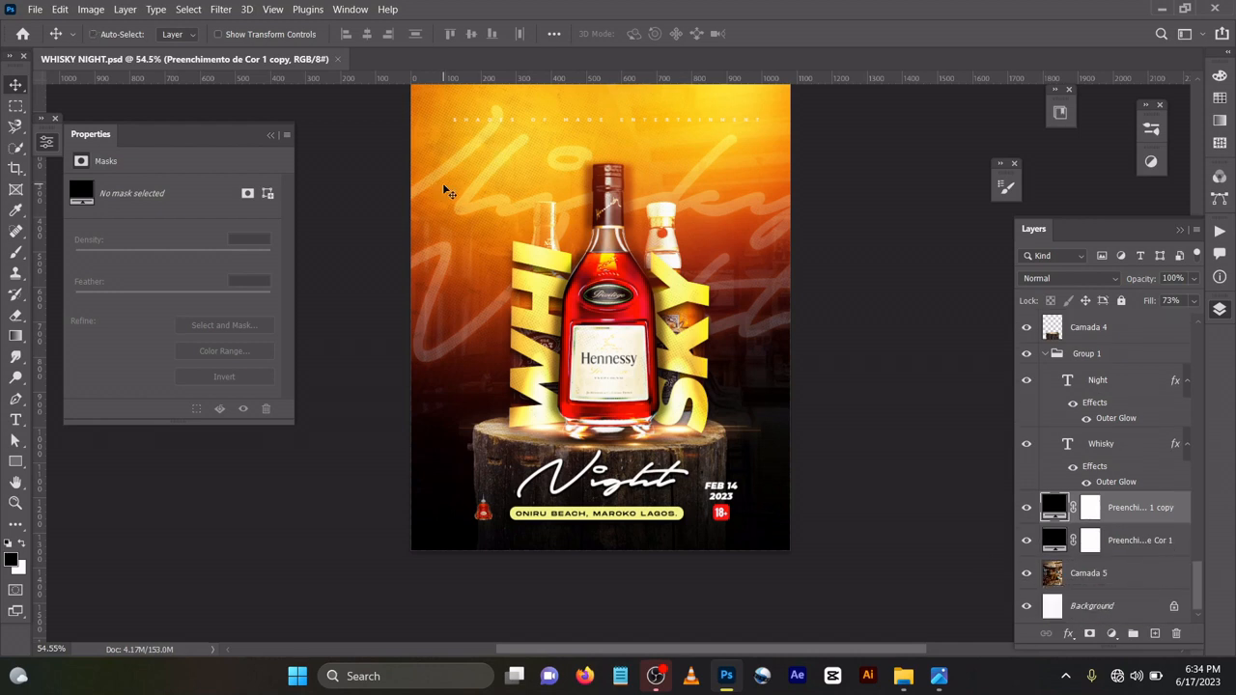
{"action": "key", "text": "ctrl+n"}
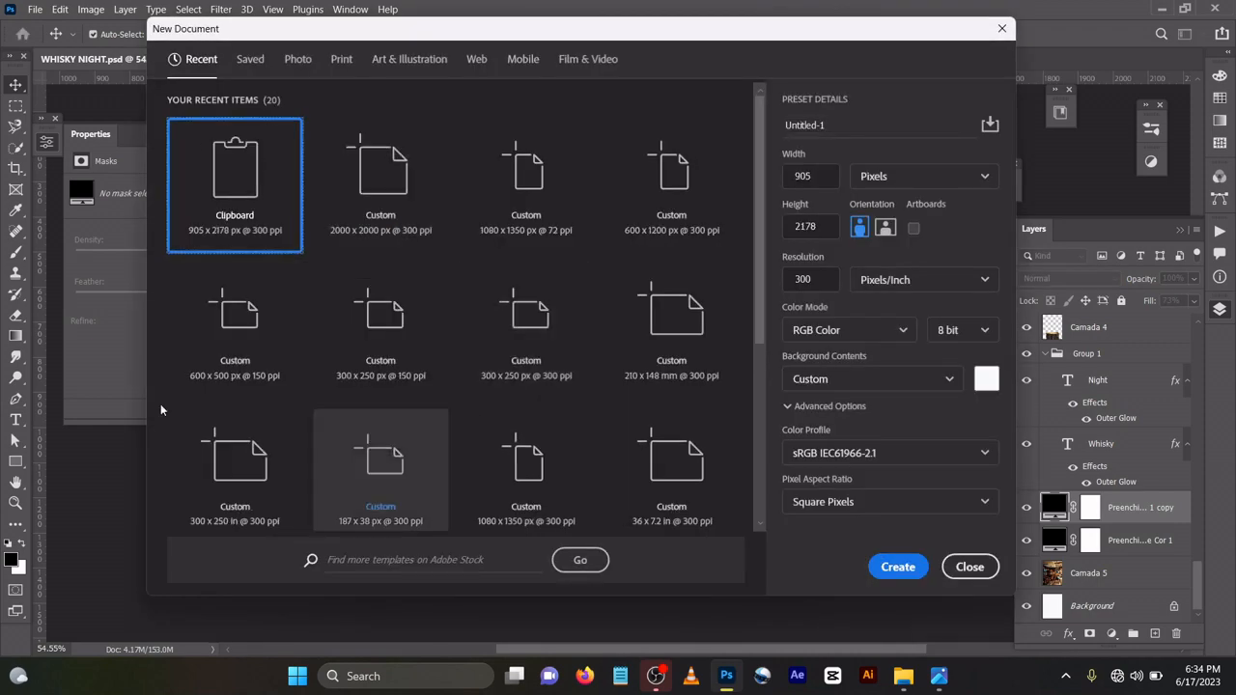
{"action": "left_click", "coordinate": [536, 249]}
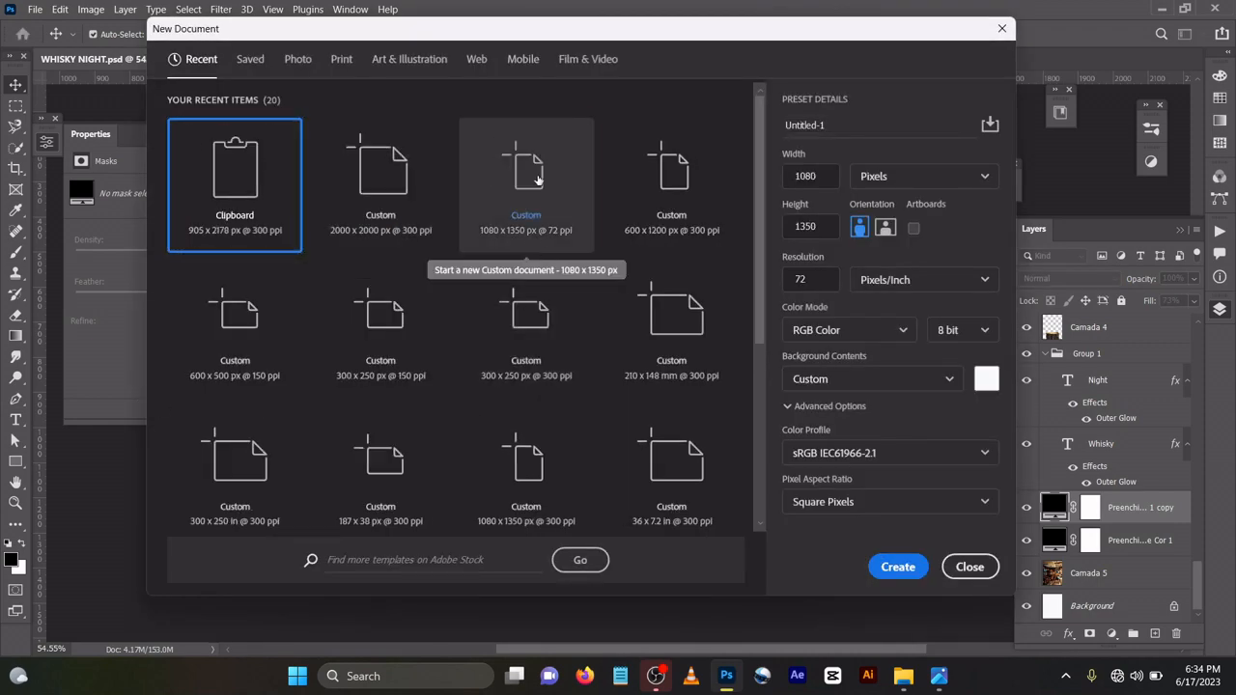
{"action": "left_click", "coordinate": [907, 569]}
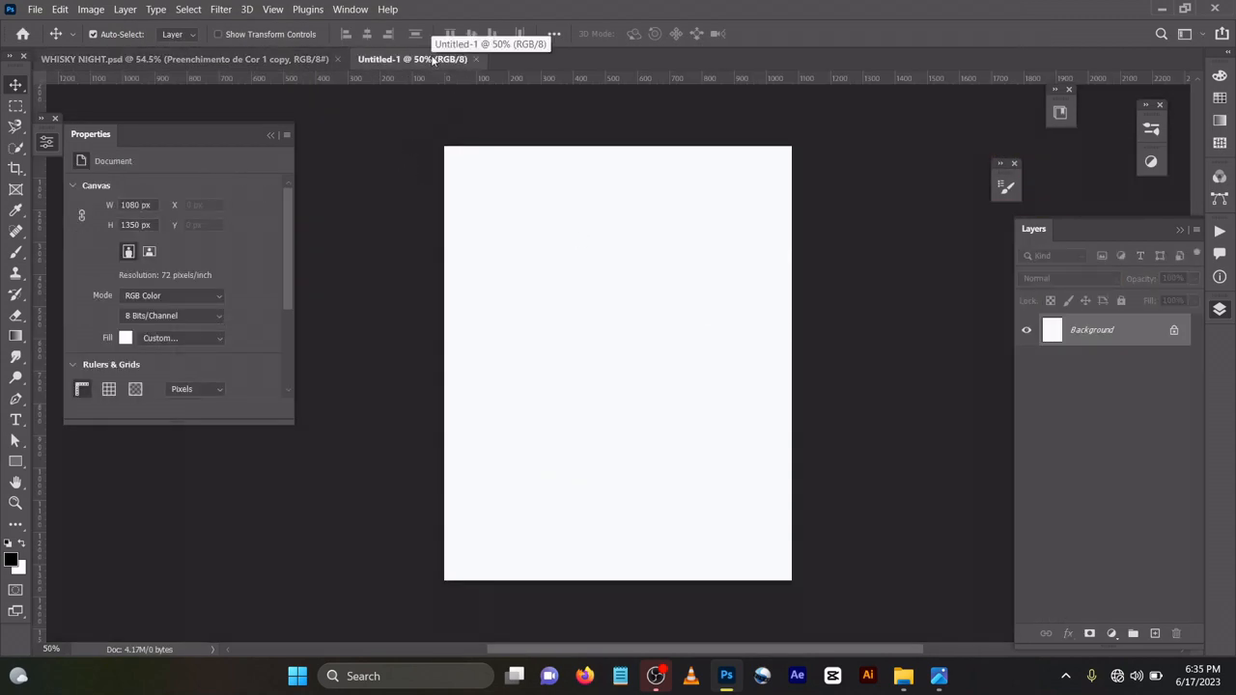
Copy the Camada 5 bar photo layer from WHISKY NIGHT.psd into the new Untitled-1 document
{"action": "left_click", "coordinate": [280, 62]}
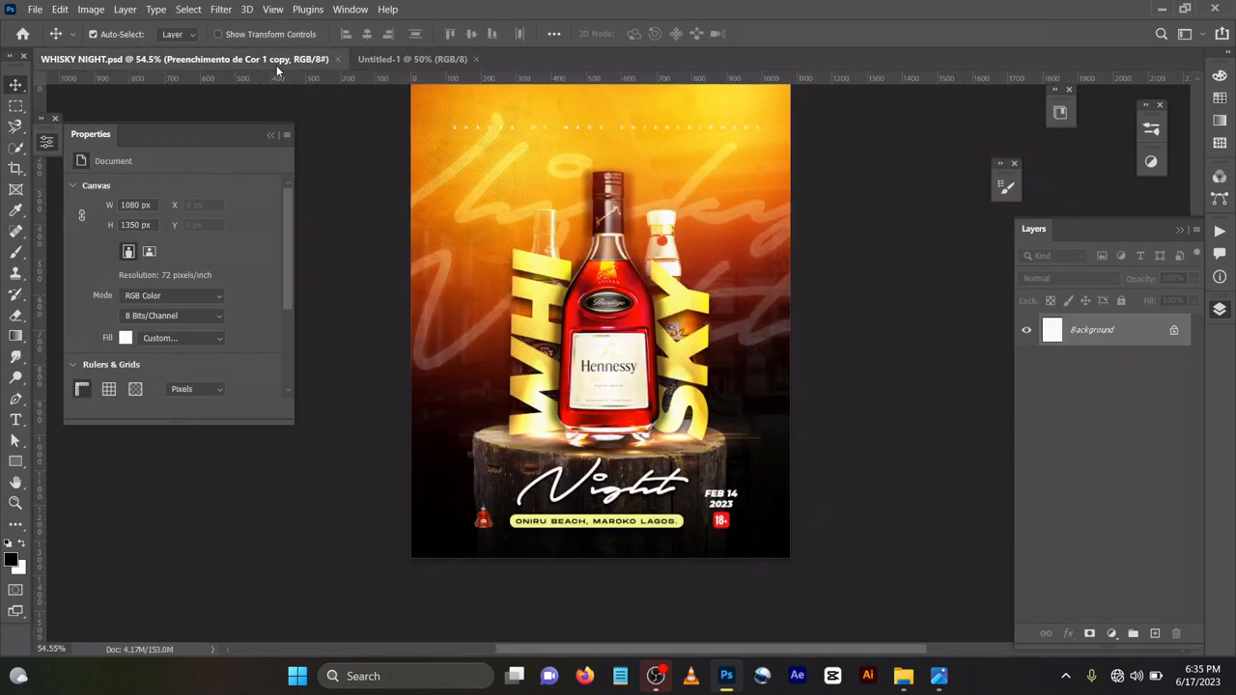
{"action": "scroll", "coordinate": [1139, 604], "scroll_direction": "down", "scroll_amount": 3}
{"action": "scroll", "coordinate": [1139, 604], "scroll_direction": "down", "scroll_amount": 1}
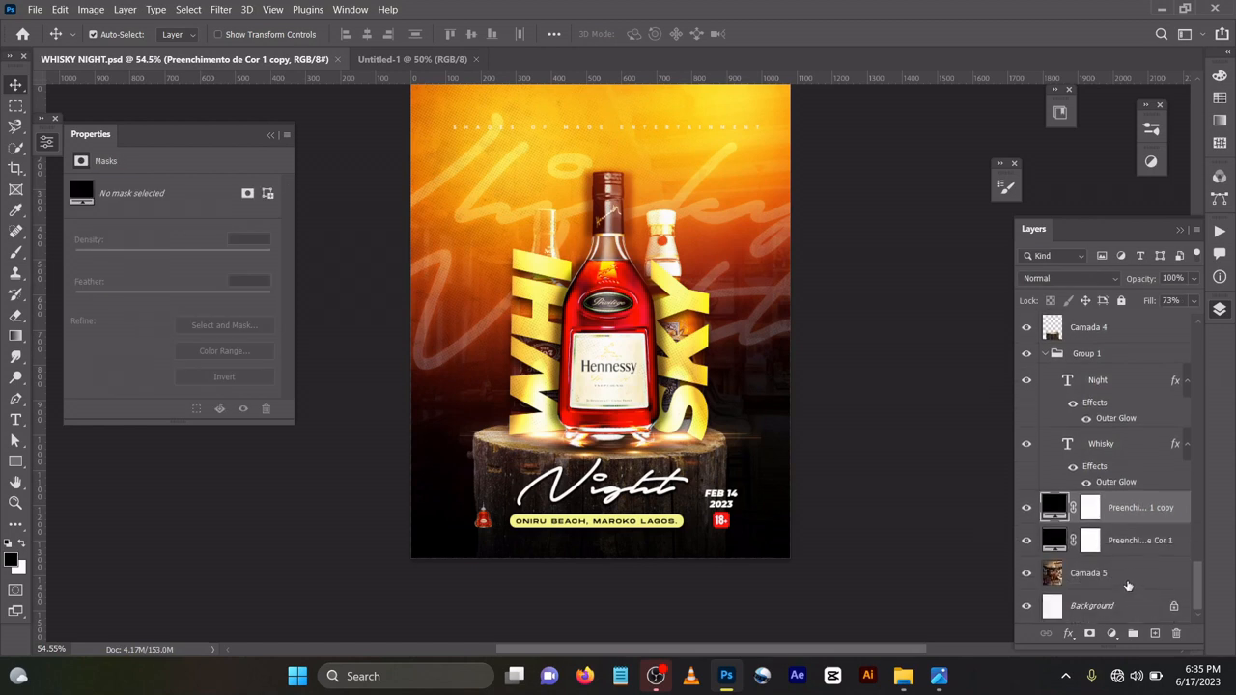
{"action": "left_click", "coordinate": [1122, 574]}
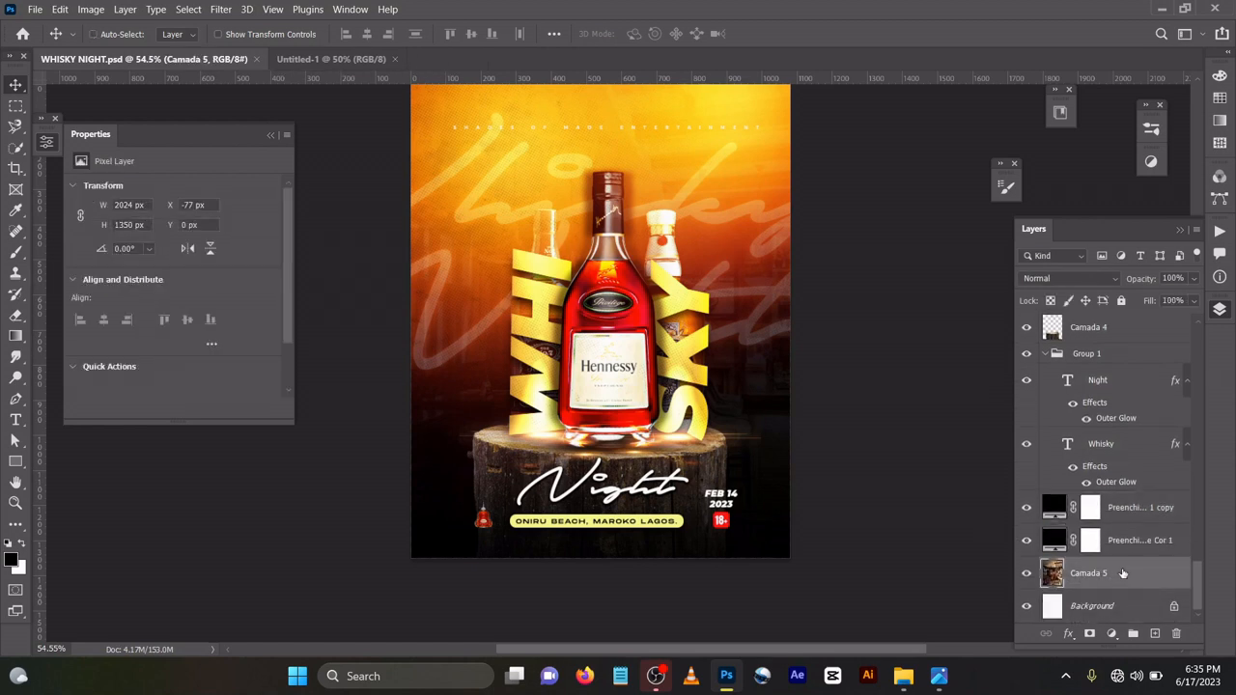
{"action": "left_click", "coordinate": [329, 58]}
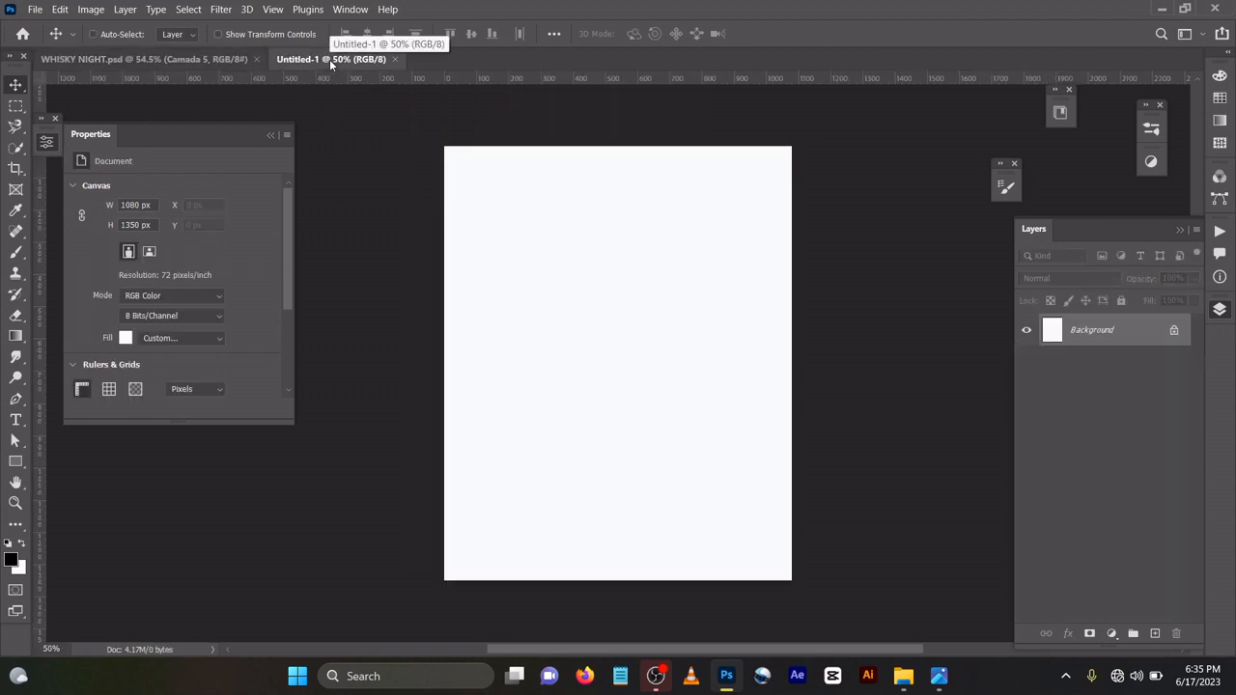
{"action": "key", "text": "ctrl+v"}
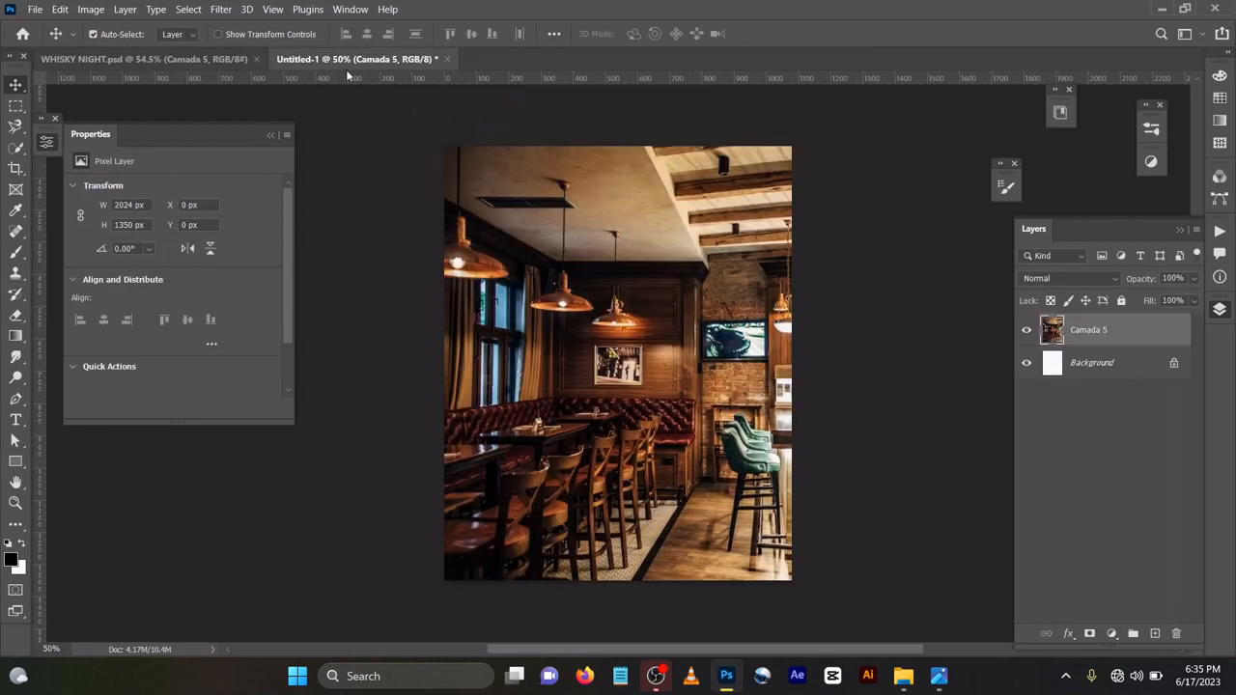
Toggle the colour fill directly above Camada 5 off and on in WHISKY NIGHT.psd to check its darkening effect
{"action": "left_click", "coordinate": [145, 59]}
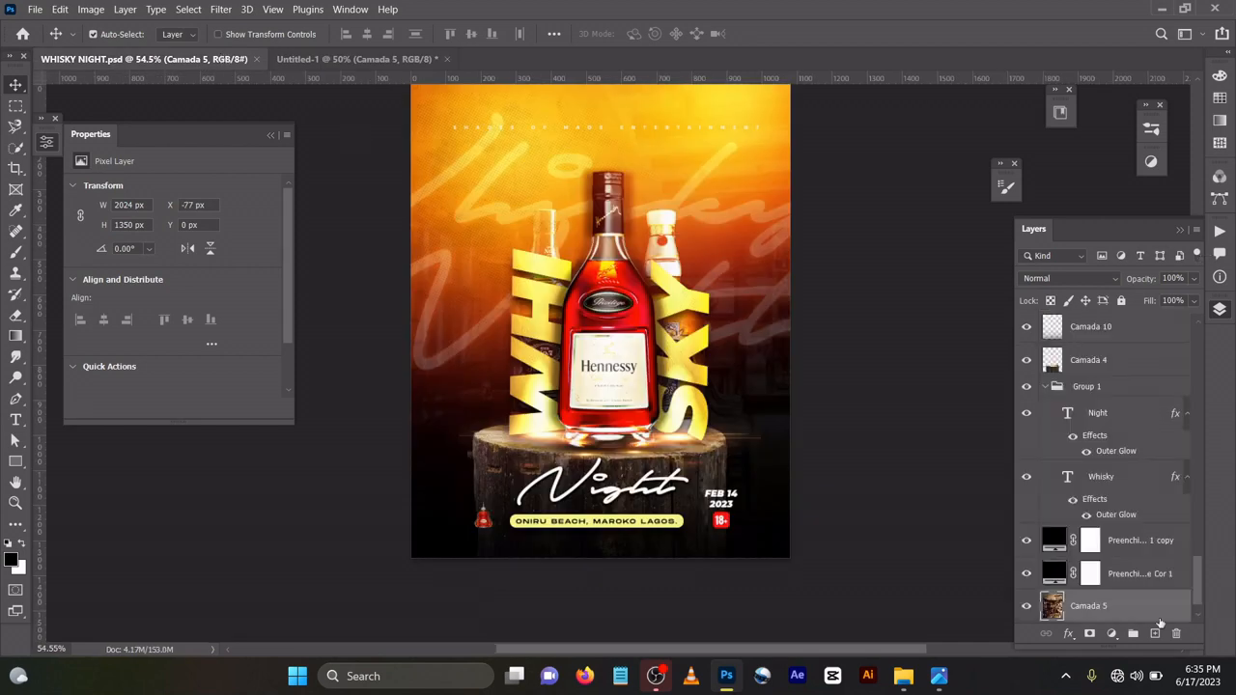
{"action": "left_click", "coordinate": [1129, 573]}
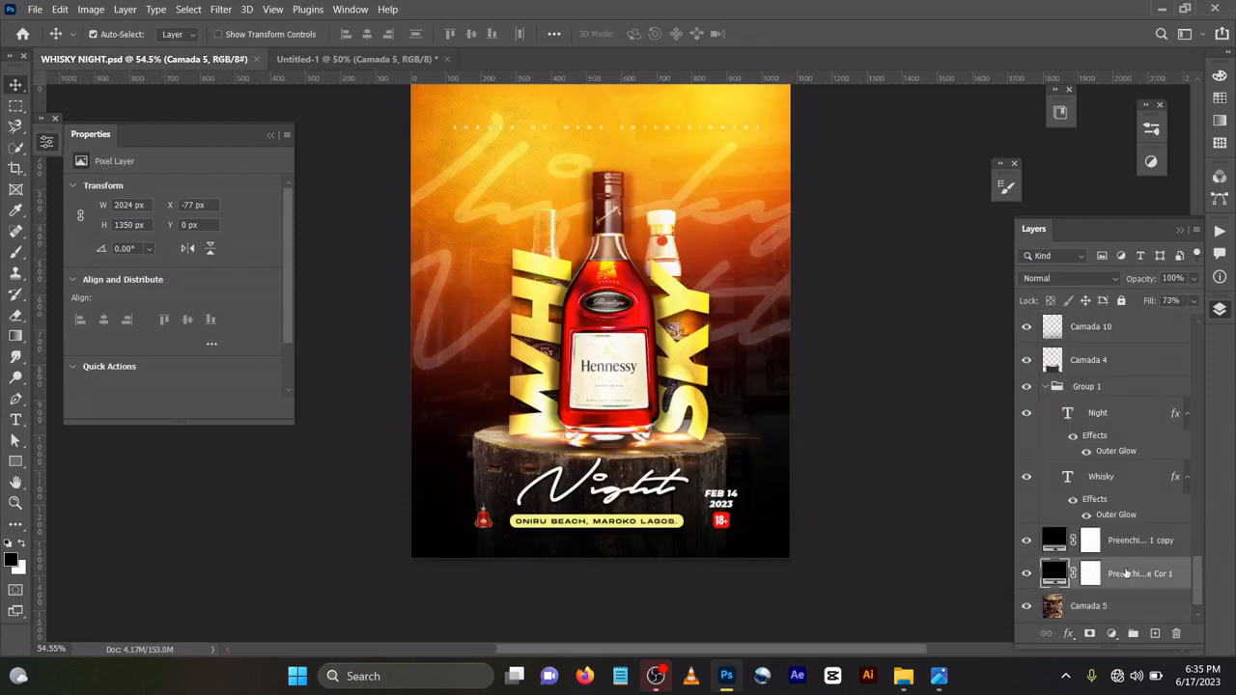
{"action": "left_click", "coordinate": [1027, 574]}
{"action": "left_click", "coordinate": [1027, 573]}
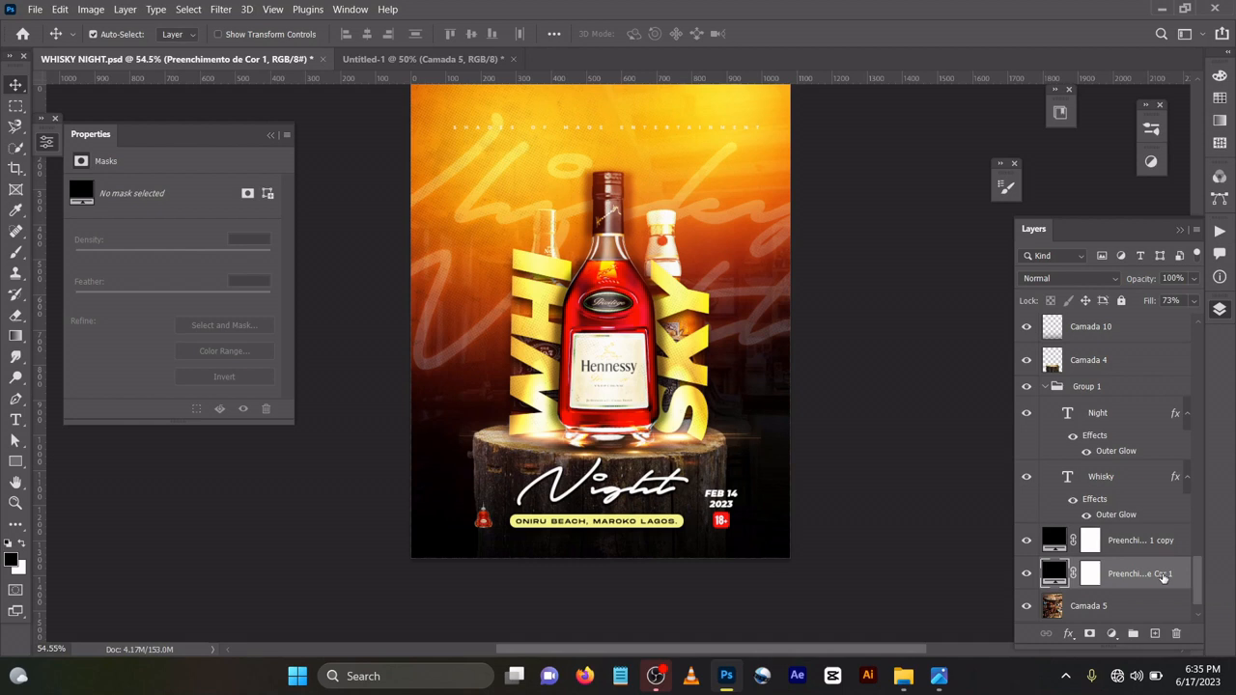
Add a black (000000) Solid Color layer above the bar photo in Untitled-1 and set its fill to 75%
{"action": "left_click", "coordinate": [379, 61]}
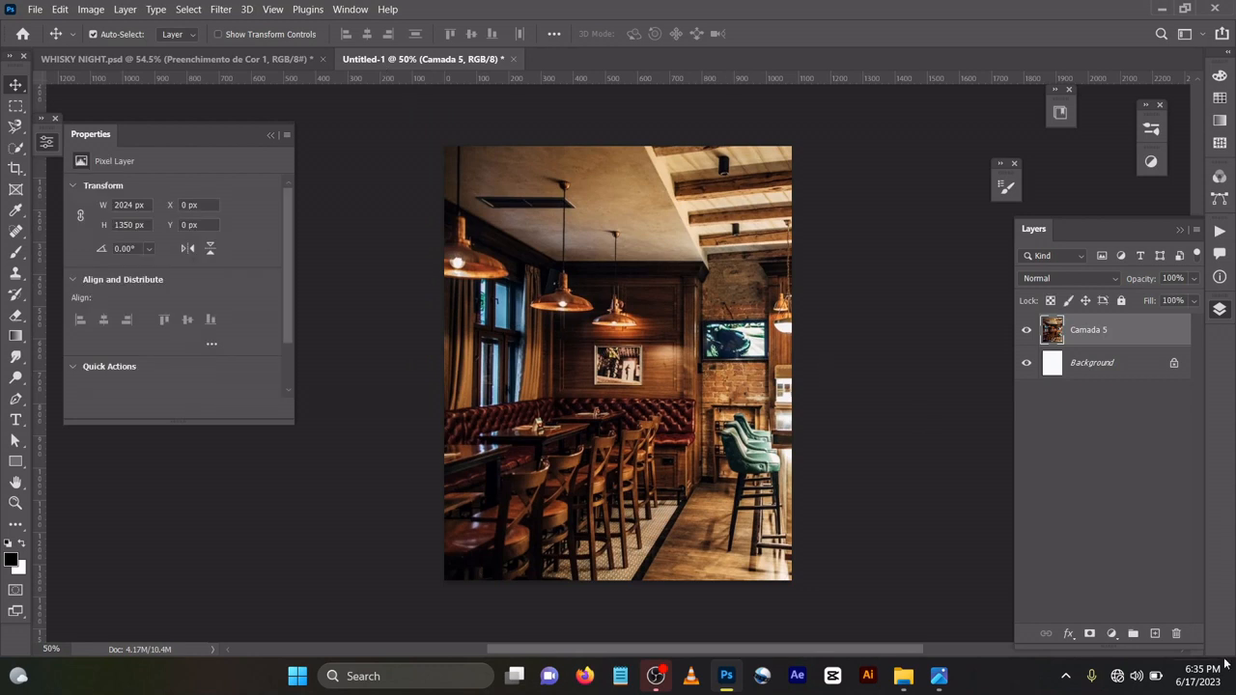
{"action": "left_click", "coordinate": [1154, 633]}
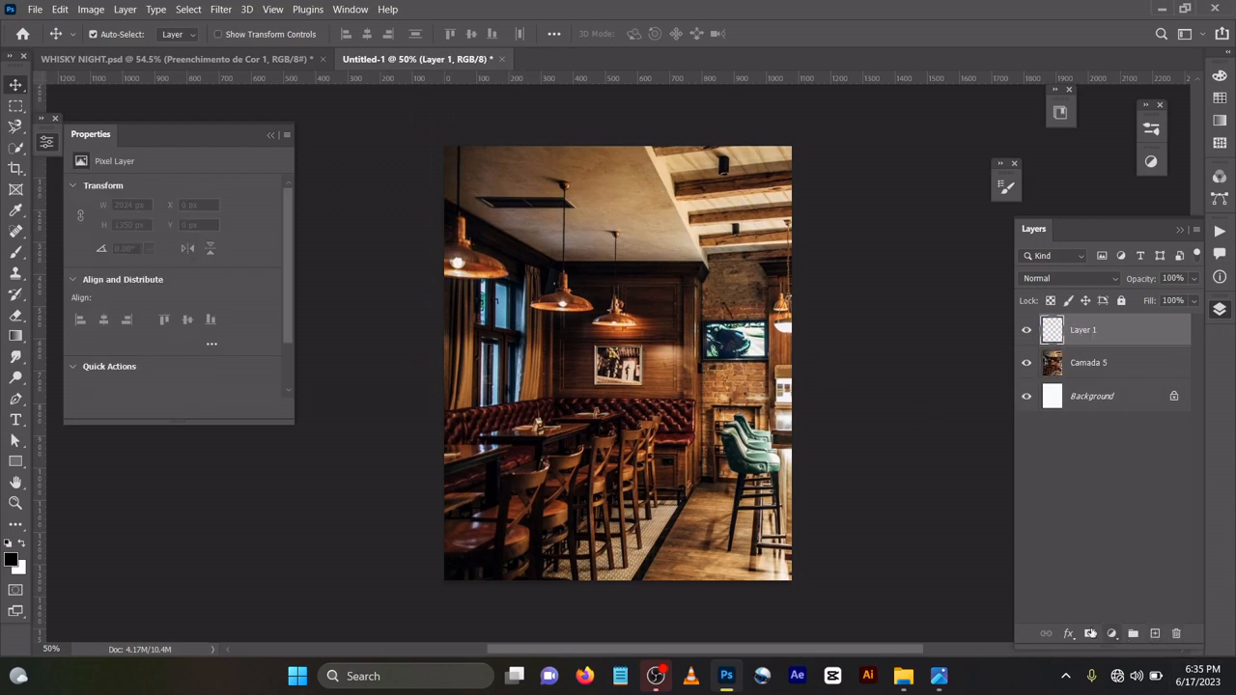
{"action": "left_click", "coordinate": [1111, 633]}
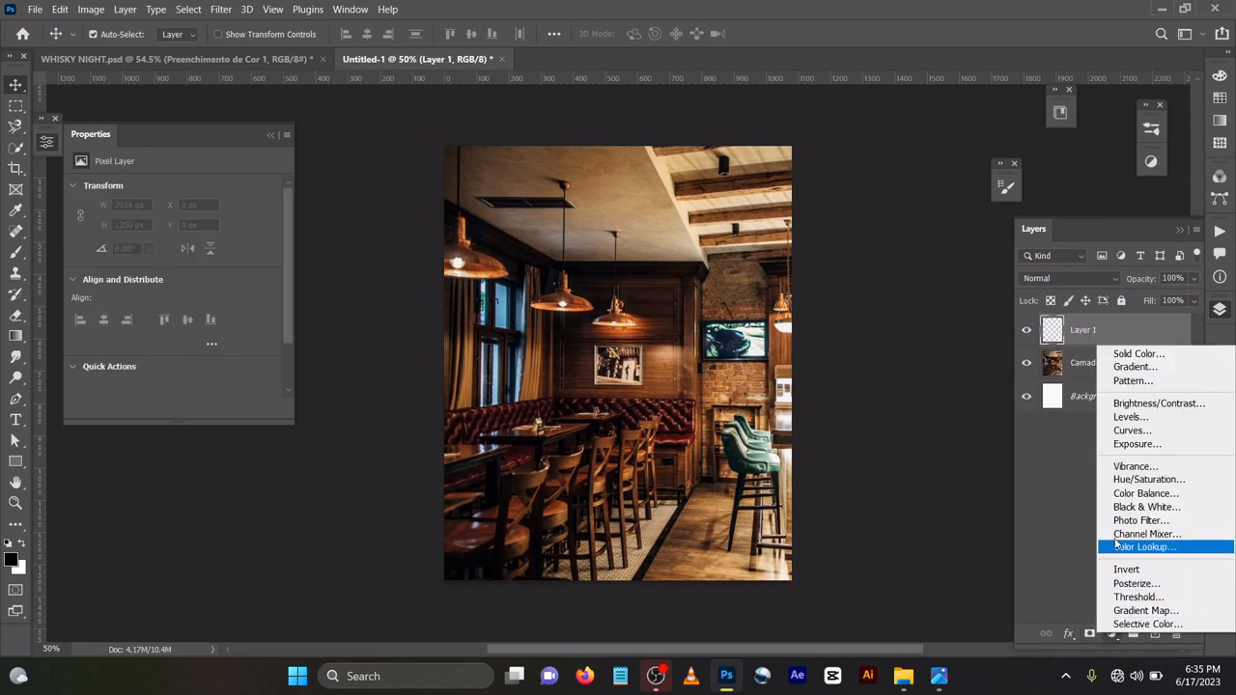
{"action": "left_click", "coordinate": [1112, 355]}
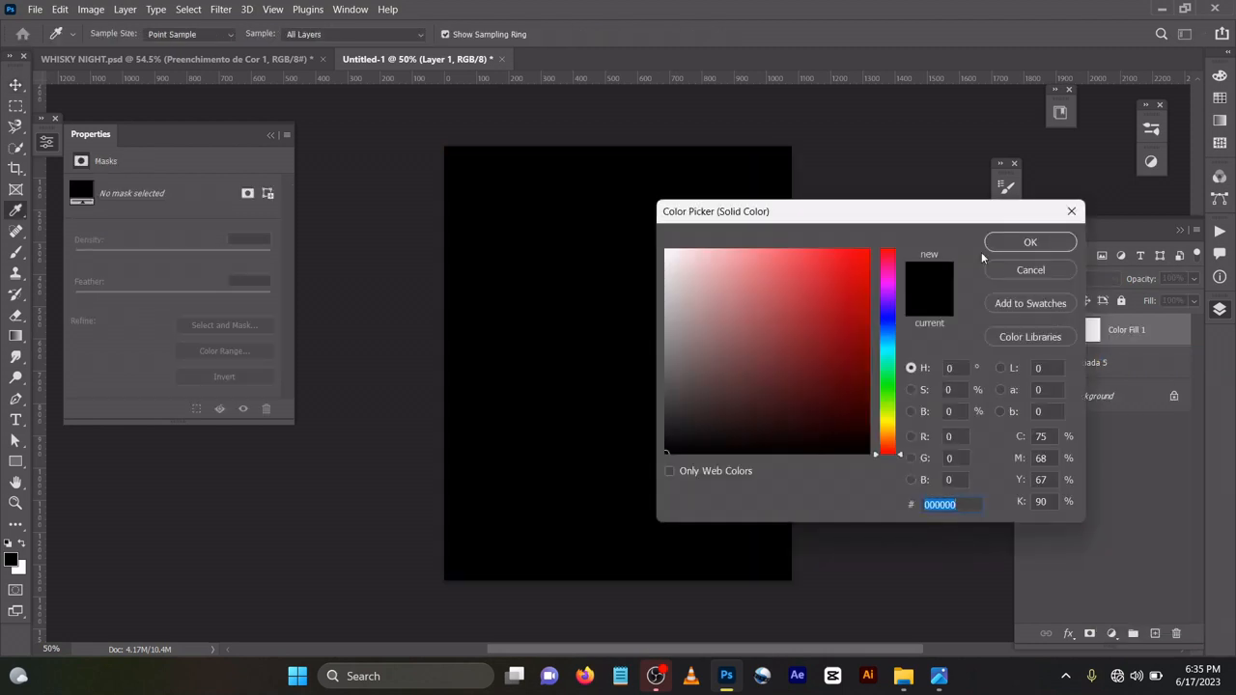
{"action": "left_click", "coordinate": [1030, 242]}
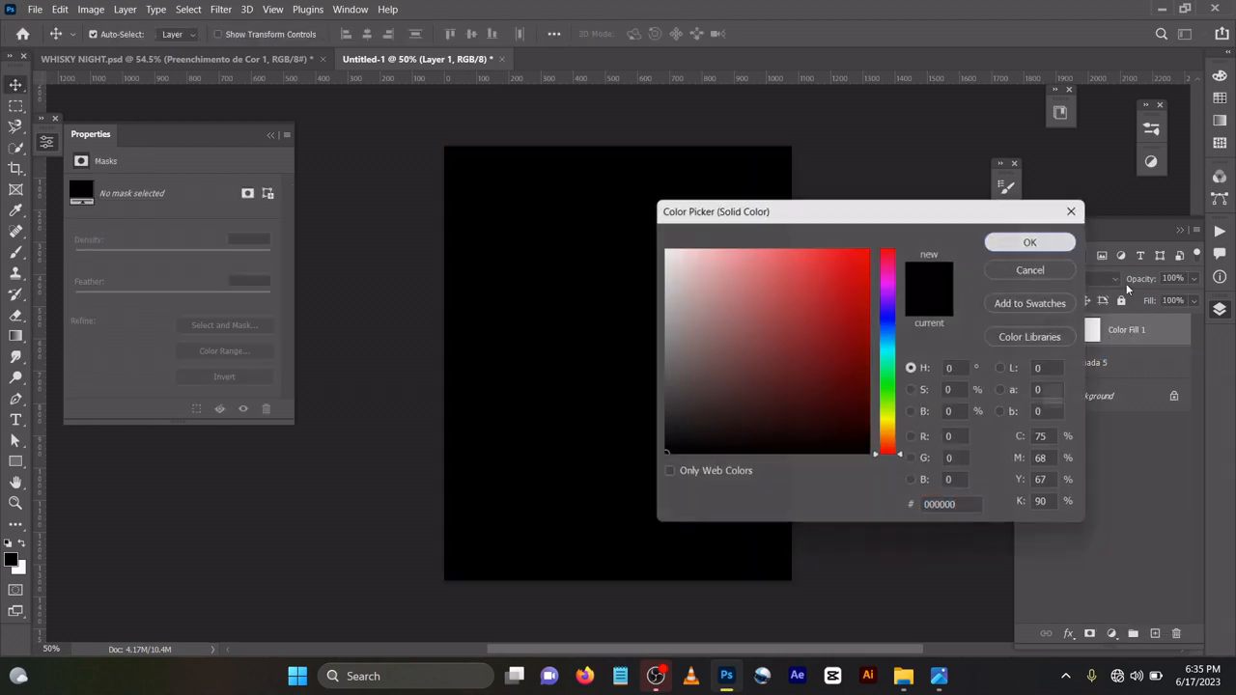
{"action": "left_click_drag", "start_coordinate": [1142, 300], "coordinate": [1108, 300]}
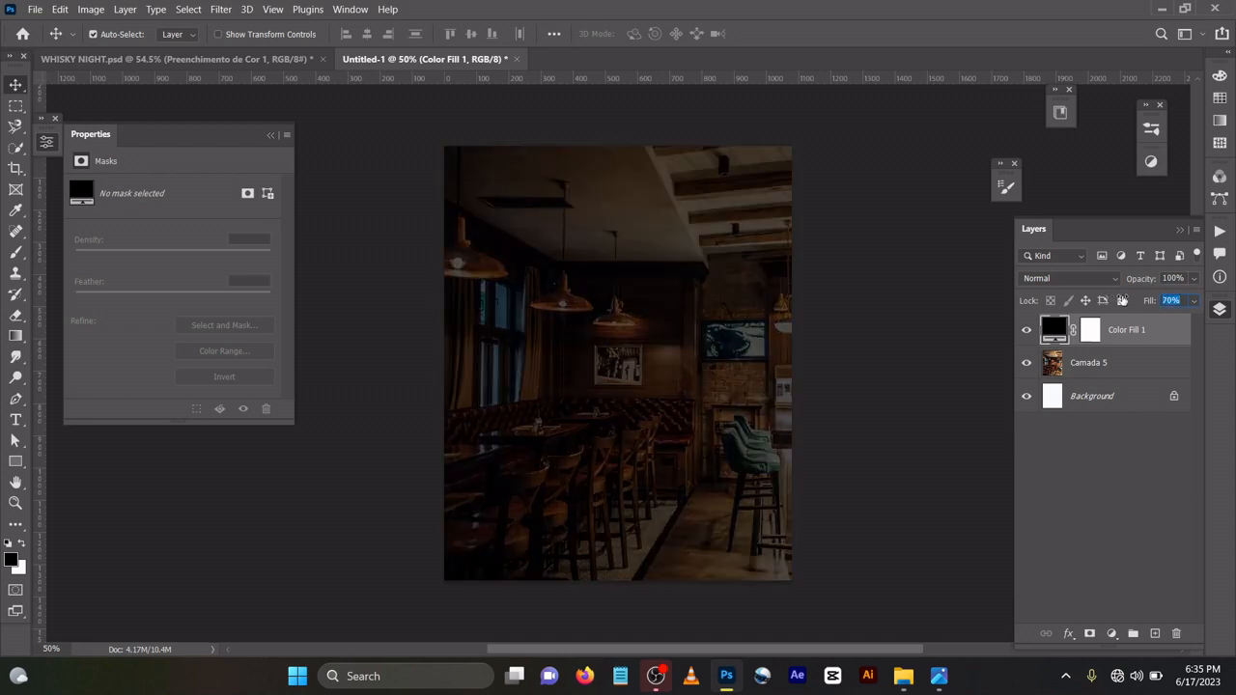
{"action": "left_click_drag", "start_coordinate": [1121, 301], "coordinate": [1125, 299]}
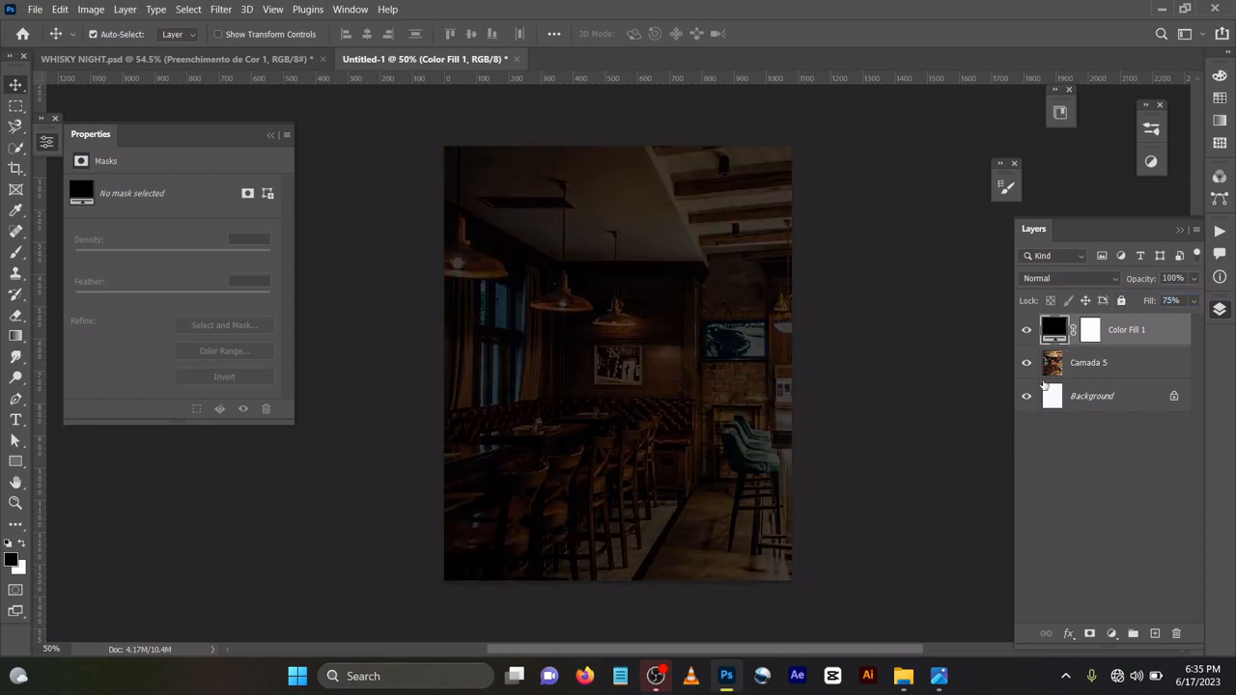
Return to WHISKY NIGHT.psd and hide the Camada 19 copiar layer
{"action": "left_click", "coordinate": [232, 59]}
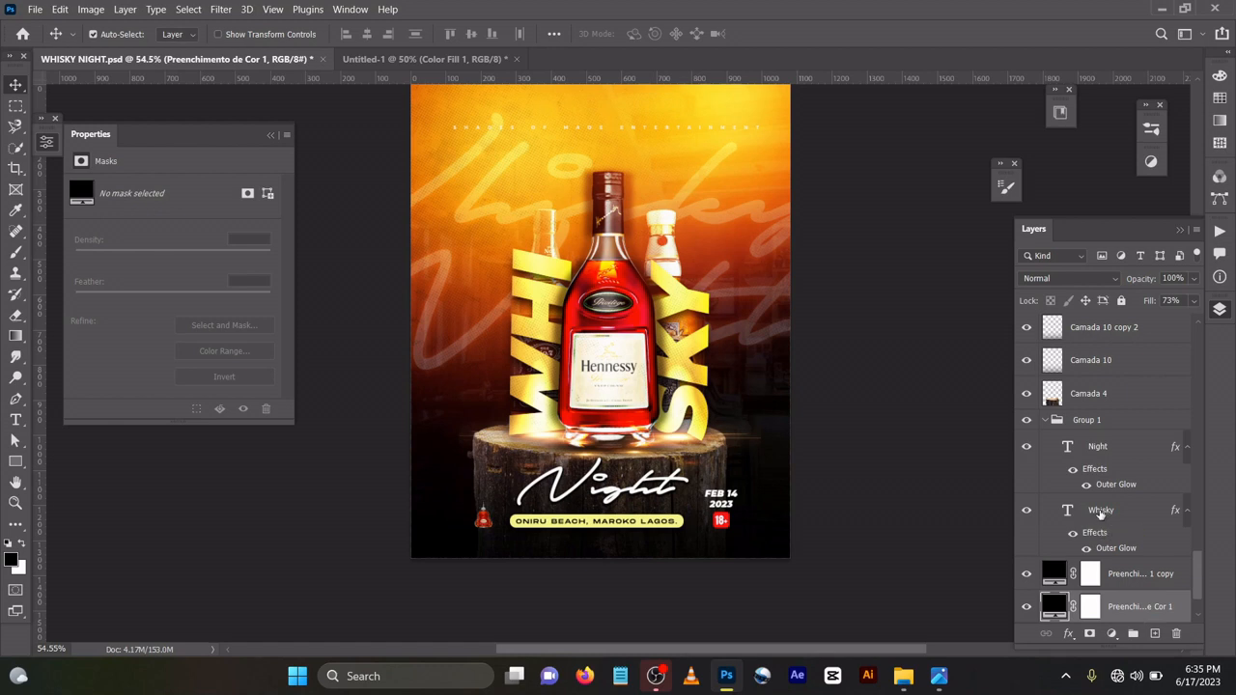
{"action": "double_click", "coordinate": [1099, 510]}
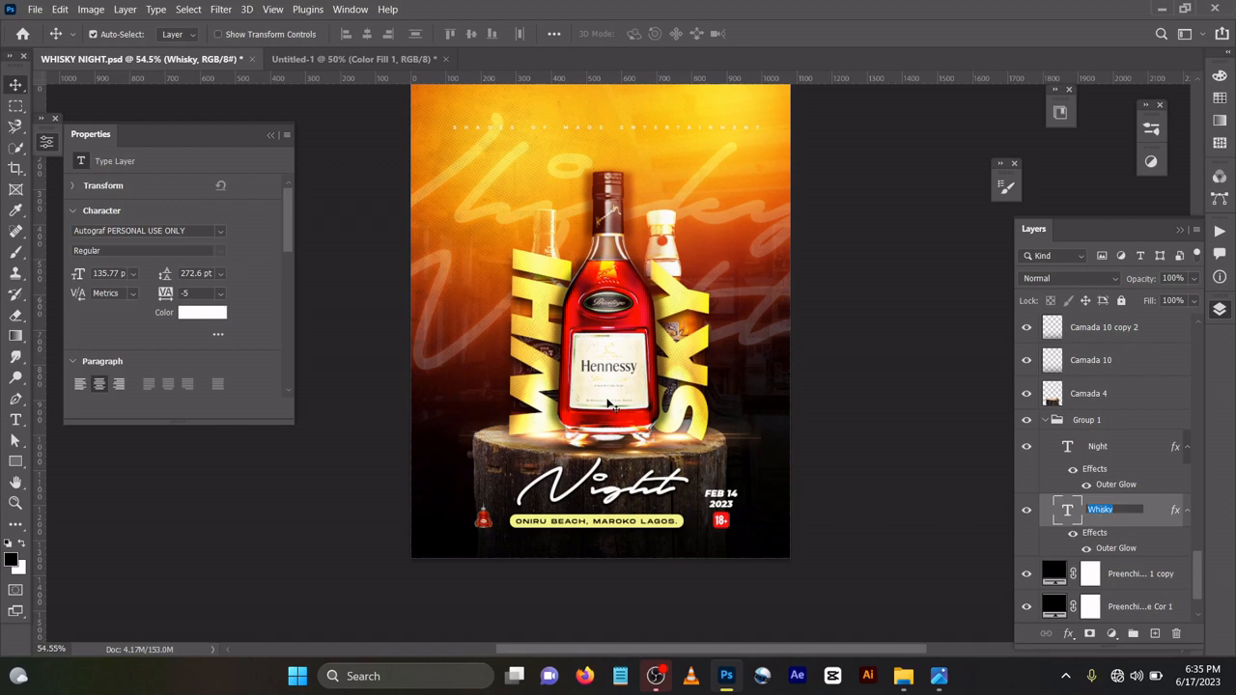
{"action": "left_click", "coordinate": [1071, 518]}
{"action": "left_click_drag", "start_coordinate": [627, 358], "coordinate": [620, 280]}
{"action": "left_click", "coordinate": [1027, 330]}
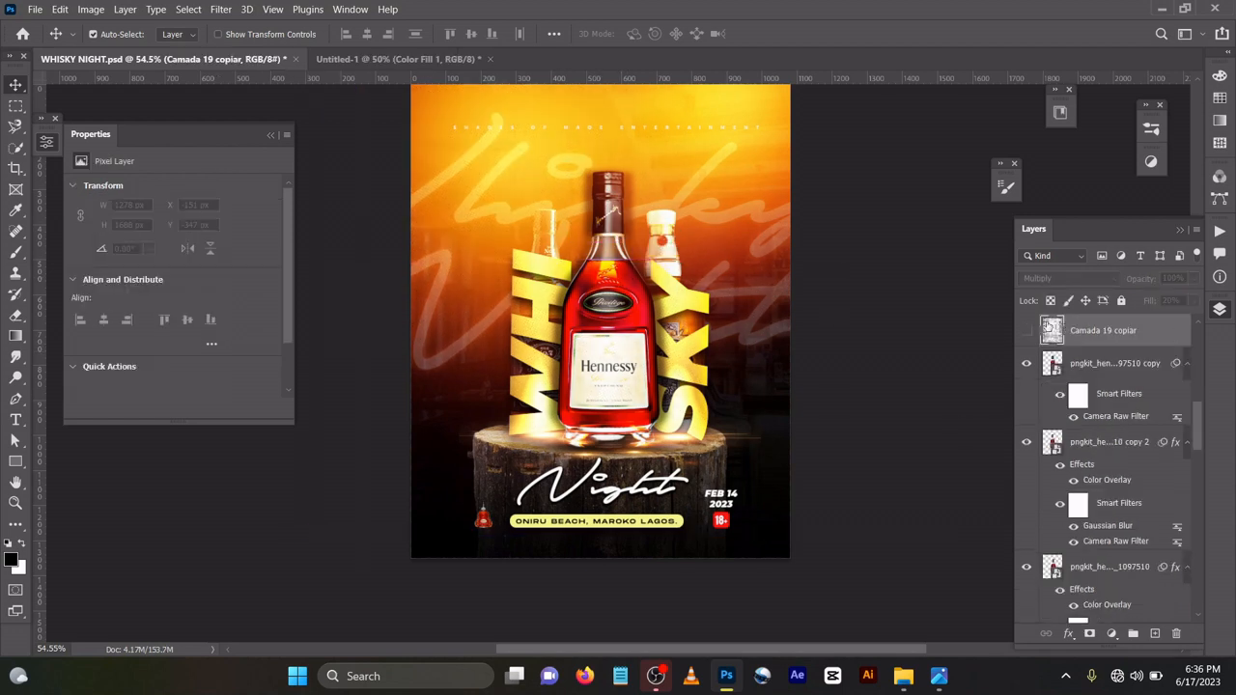
Move the Hennessy bottle off to the poster's left edge and delete the dark blurred bottle copies behind it
{"action": "left_click", "coordinate": [586, 280]}
{"action": "left_click_drag", "start_coordinate": [586, 280], "coordinate": [390, 251]}
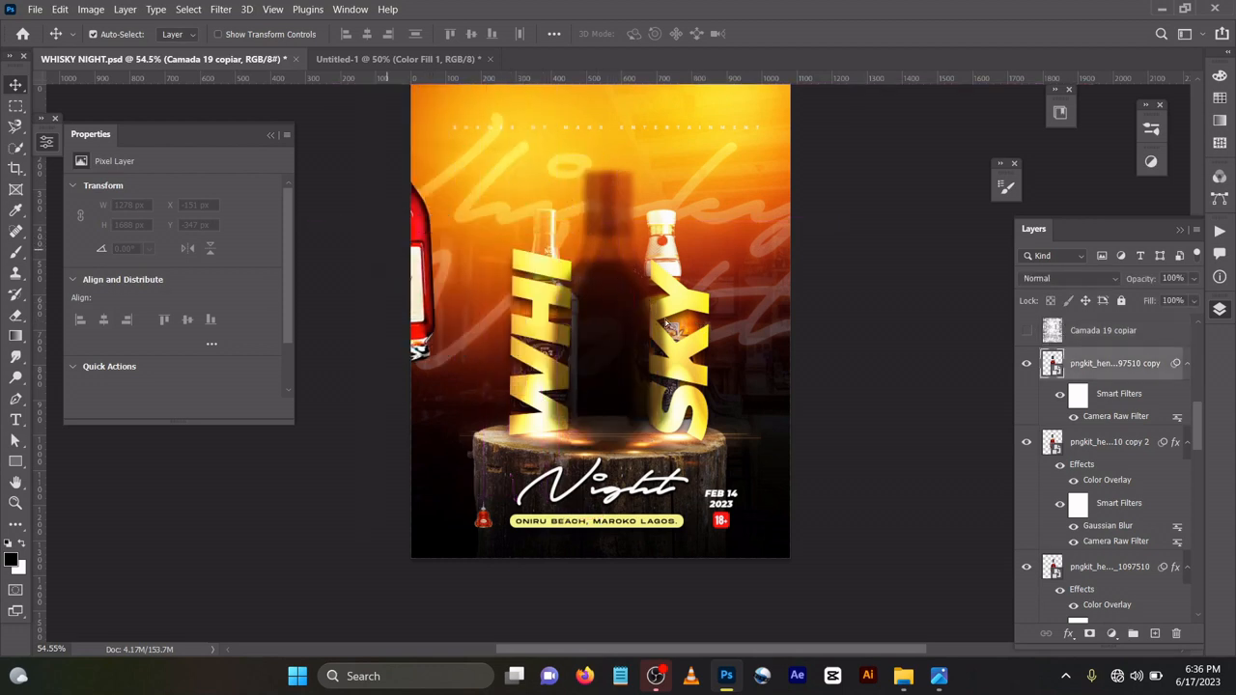
{"action": "mouse_move", "coordinate": [625, 326]}
{"action": "left_mouse_down"}
{"action": "mouse_move", "coordinate": [656, 251]}
{"action": "mouse_move", "coordinate": [782, 270]}
{"action": "mouse_move", "coordinate": [647, 290]}
{"action": "mouse_move", "coordinate": [628, 312]}
{"action": "left_mouse_up"}
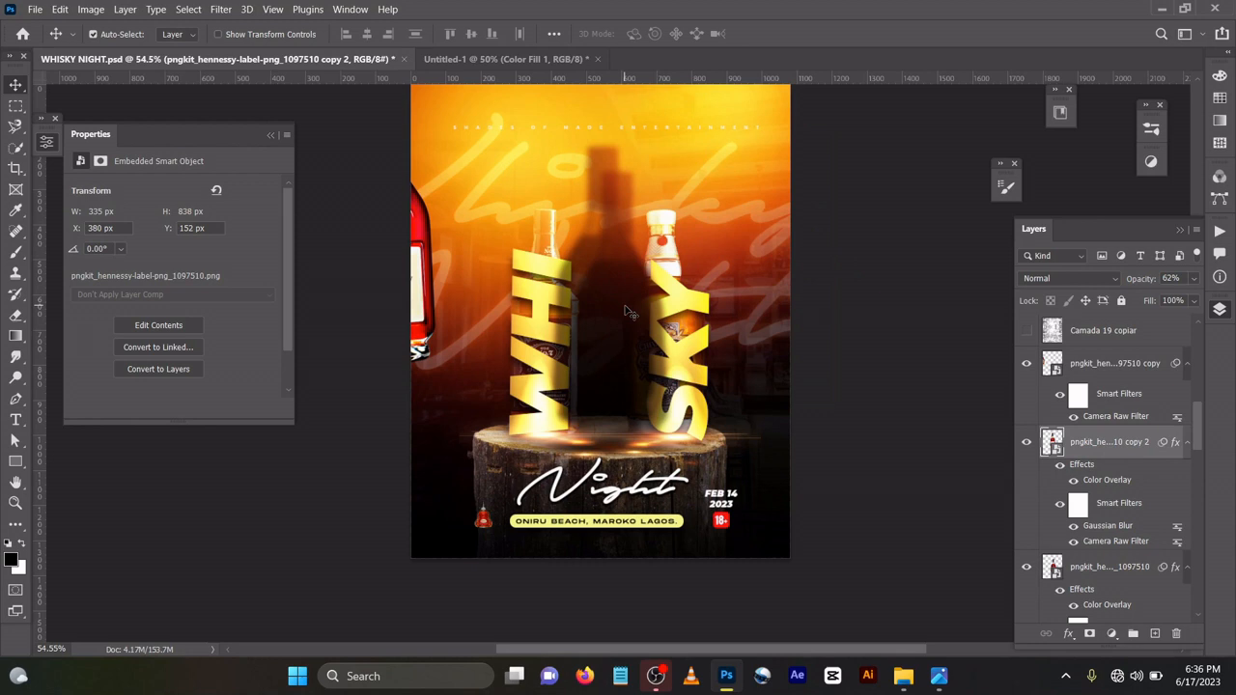
{"action": "key", "text": "Delete"}
{"action": "key", "text": "Delete"}
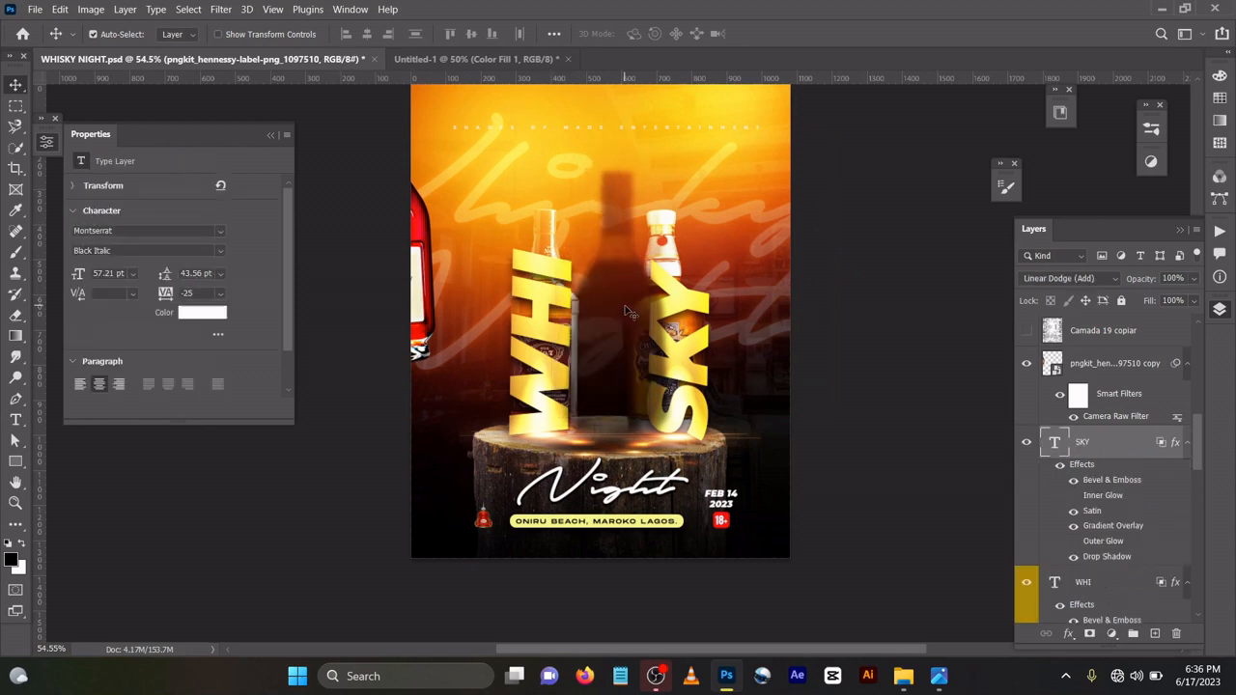
{"action": "key", "text": "Delete"}
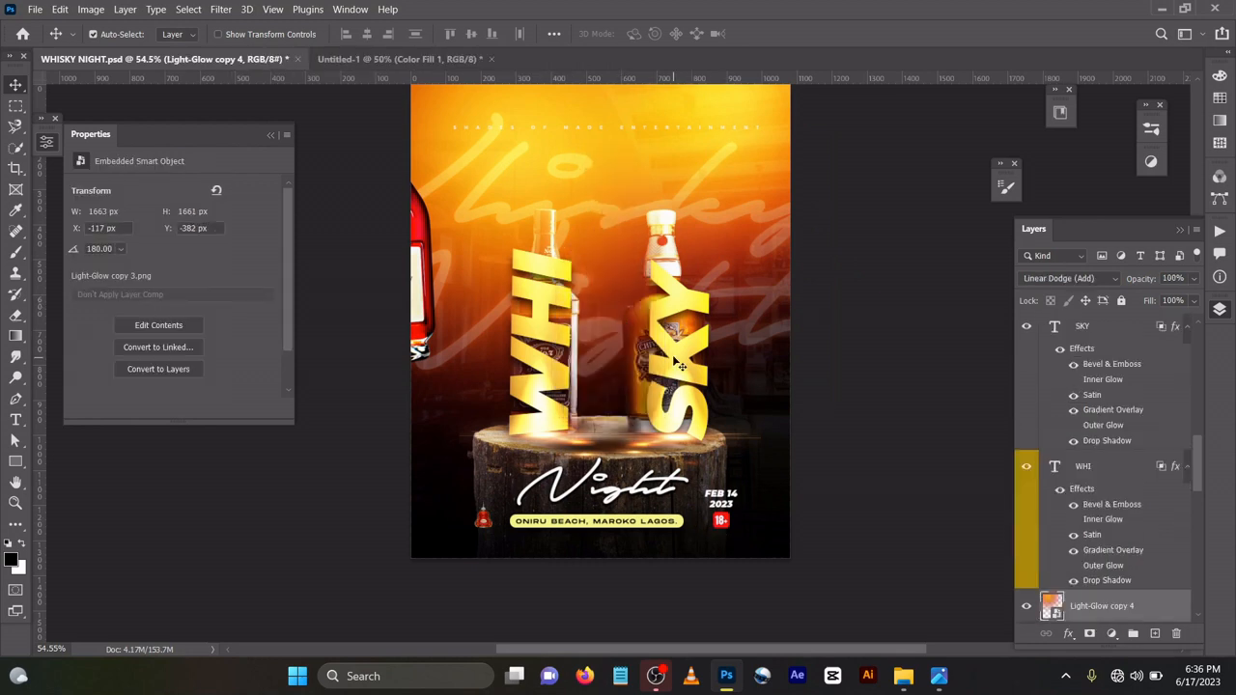
Move the SKY text to the poster's right edge and WHI off its left side, and hide the Light-Glow copy 4 layer
{"action": "left_click_drag", "start_coordinate": [680, 365], "coordinate": [764, 310]}
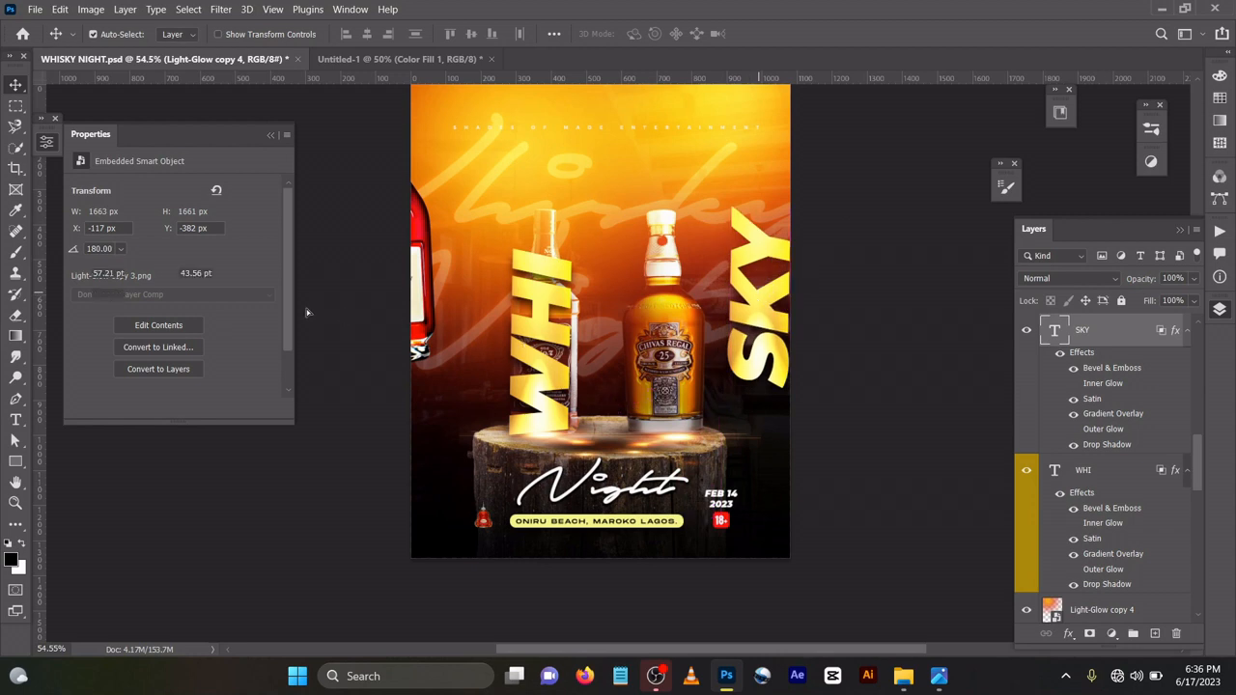
{"action": "left_click_drag", "start_coordinate": [551, 343], "coordinate": [307, 312]}
{"action": "mouse_move", "coordinate": [538, 361]}
{"action": "left_mouse_down"}
{"action": "mouse_move", "coordinate": [571, 292]}
{"action": "mouse_move", "coordinate": [528, 351]}
{"action": "mouse_move", "coordinate": [532, 337]}
{"action": "left_mouse_up"}
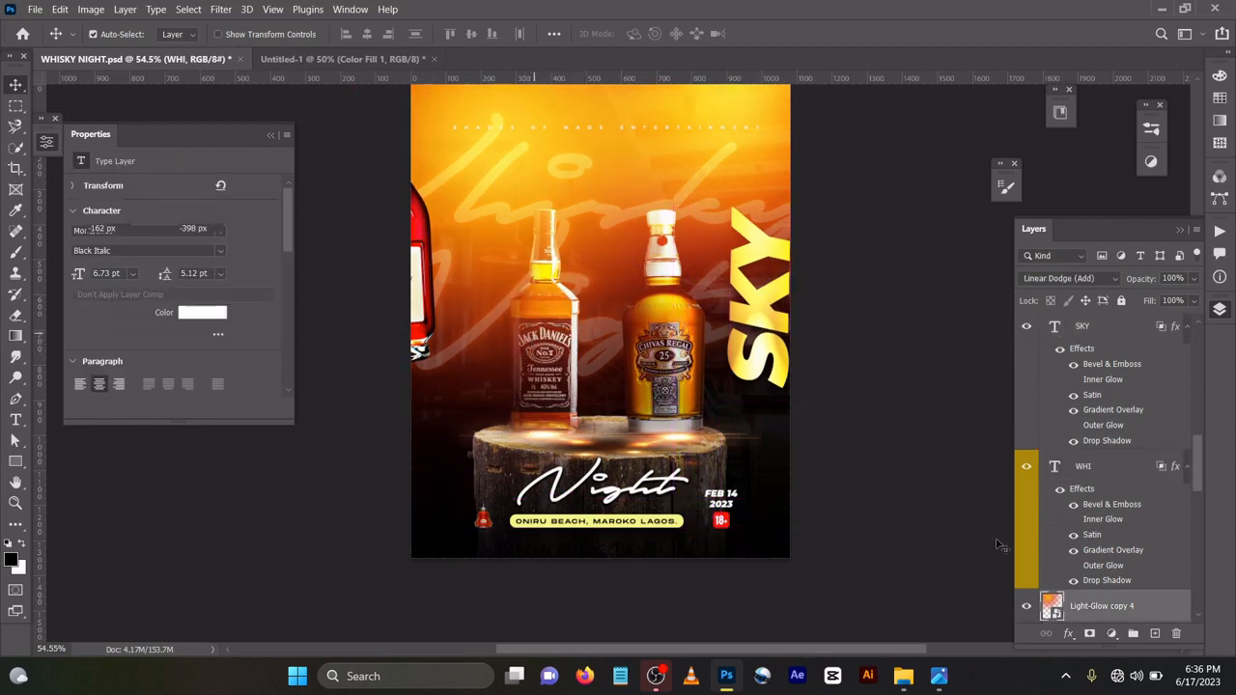
{"action": "left_click", "coordinate": [1026, 608]}
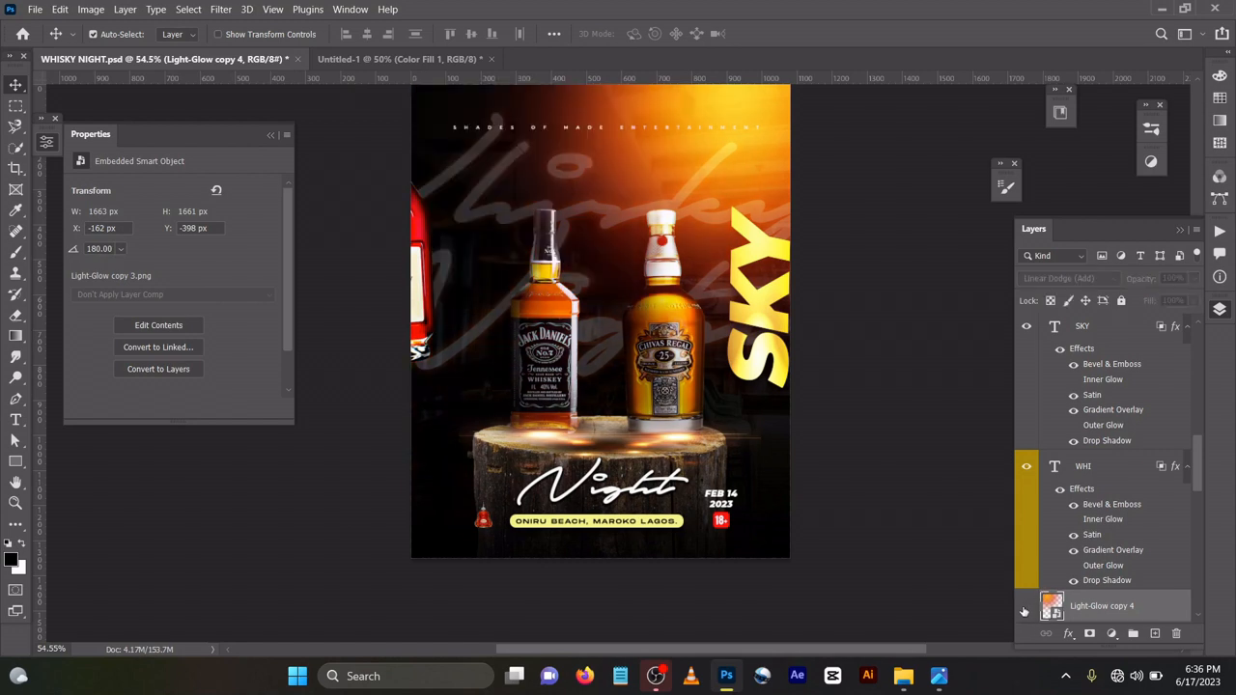
Hide the Light-Glow copy 3 layer that casts the orange glow over the poster's upper part
{"action": "left_click", "coordinate": [708, 178]}
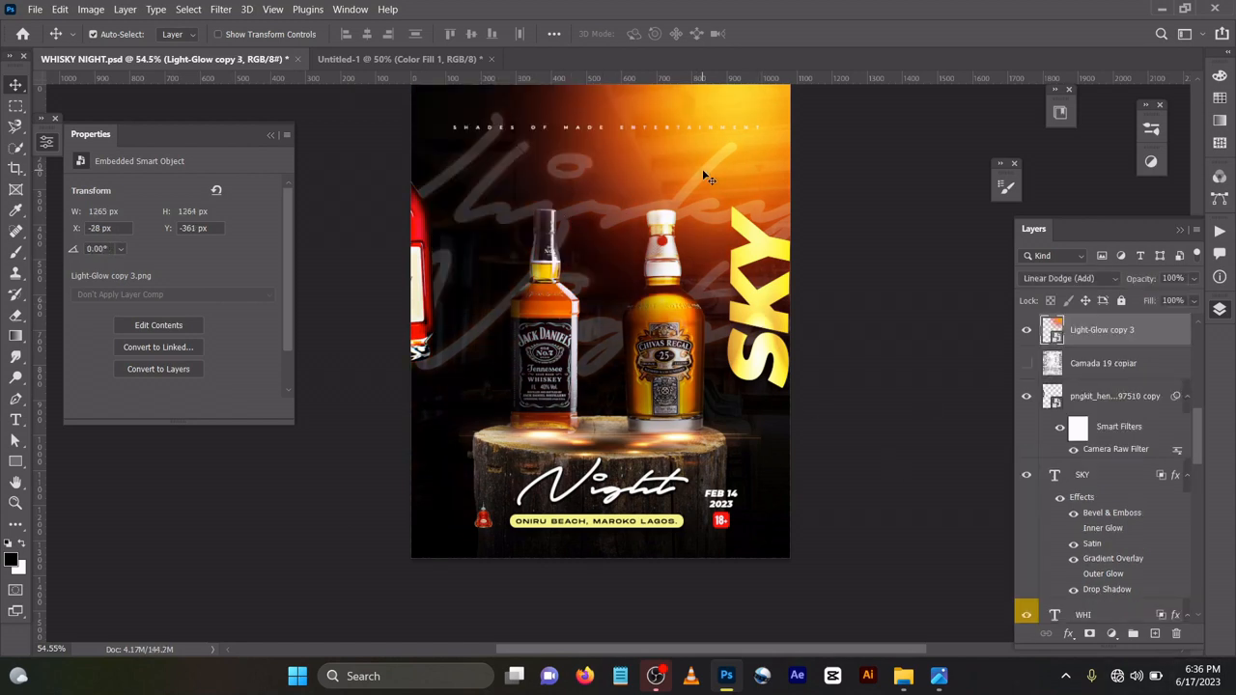
{"action": "scroll", "coordinate": [1040, 540], "scroll_direction": "down", "scroll_amount": 2}
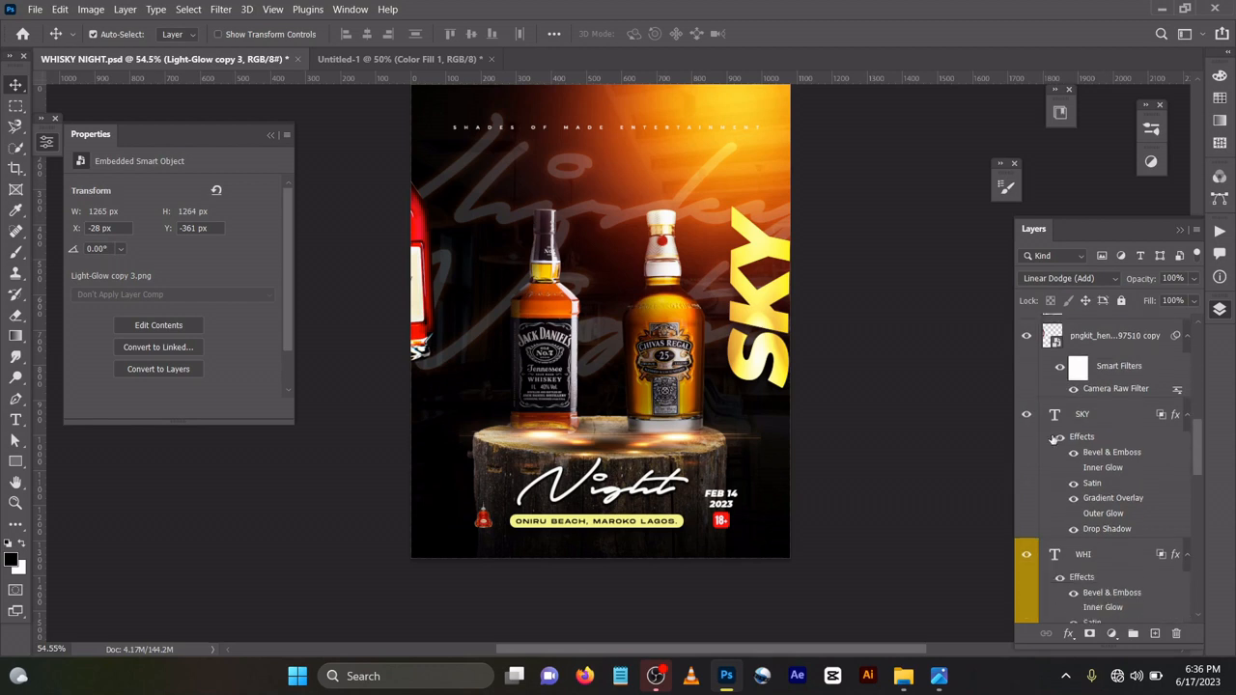
{"action": "scroll", "coordinate": [1111, 575], "scroll_direction": "down", "scroll_amount": 6}
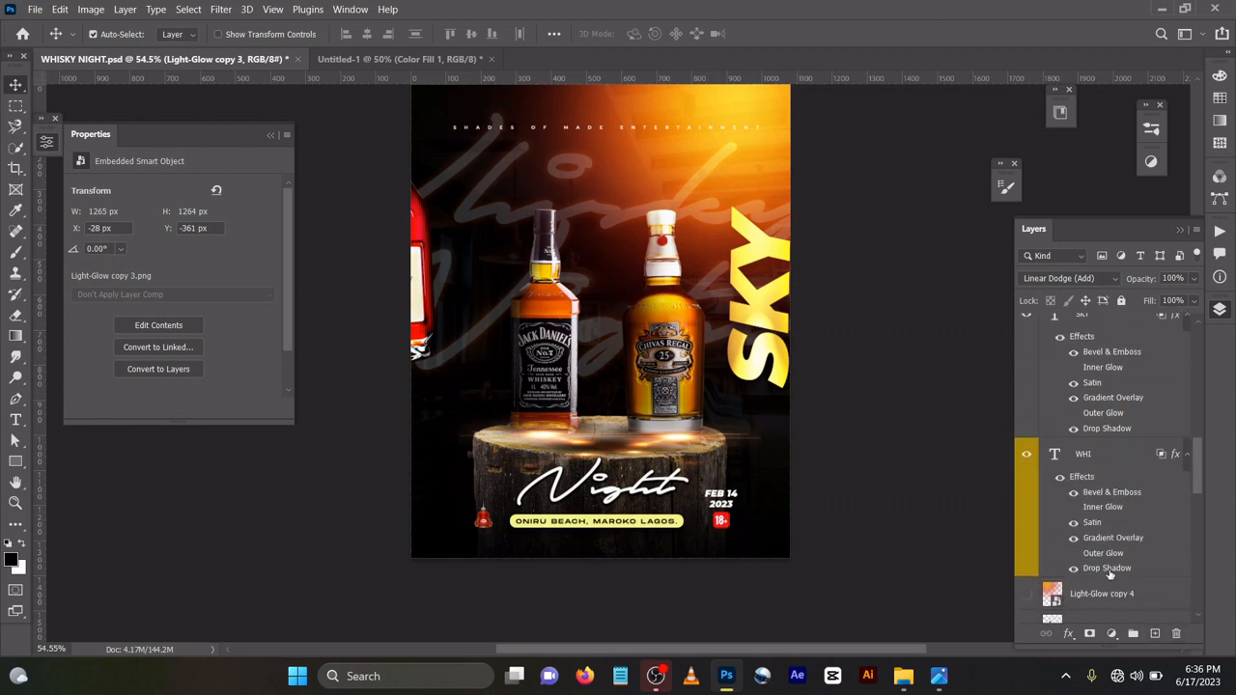
{"action": "scroll", "coordinate": [1030, 522], "scroll_direction": "down", "scroll_amount": 10}
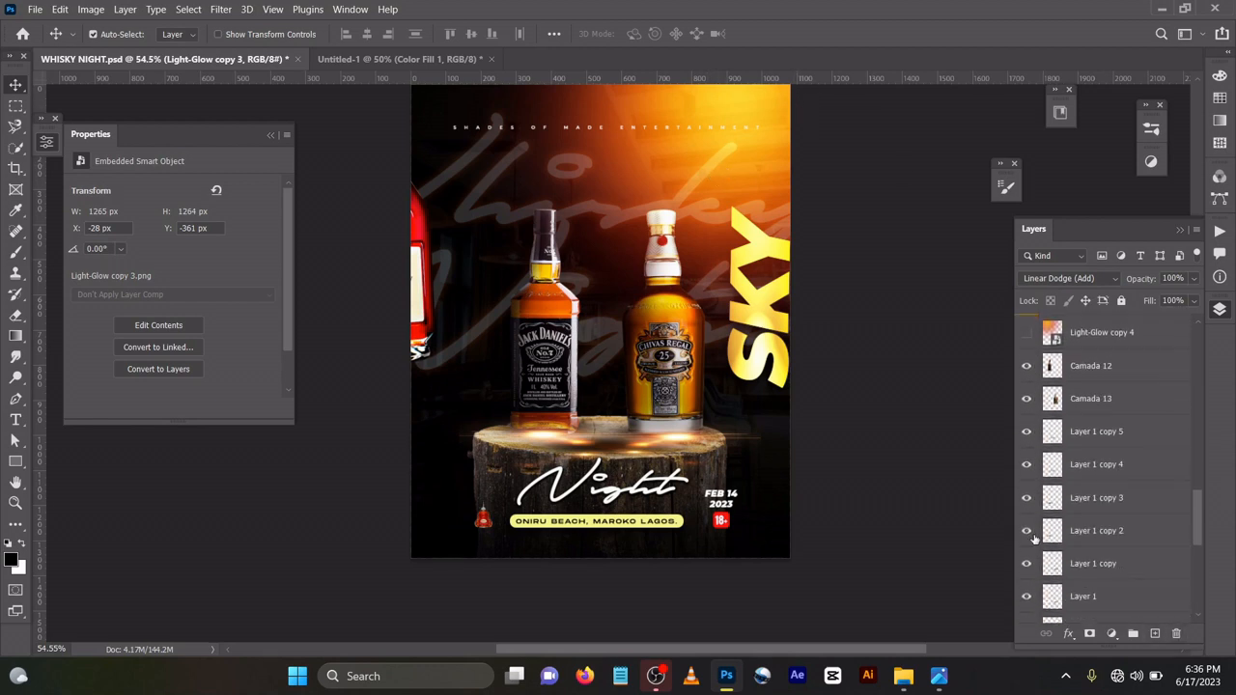
{"action": "scroll", "coordinate": [1038, 521], "scroll_direction": "up", "scroll_amount": 10}
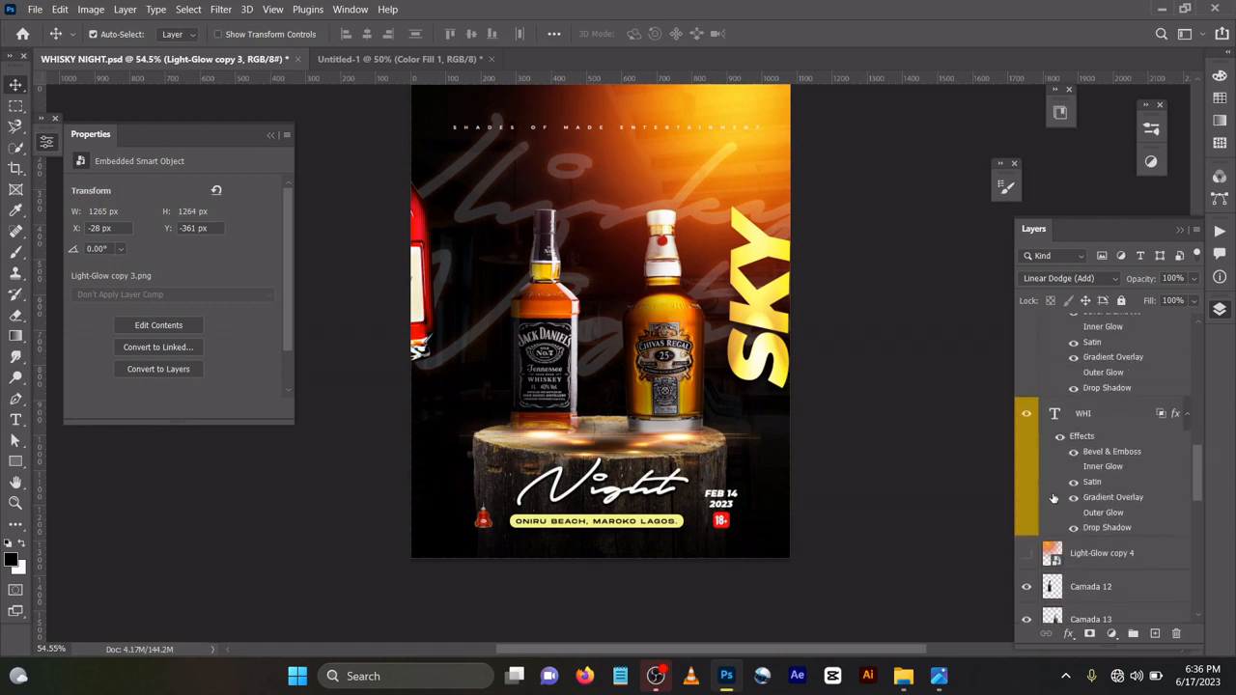
{"action": "scroll", "coordinate": [1053, 497], "scroll_direction": "up", "scroll_amount": 6}
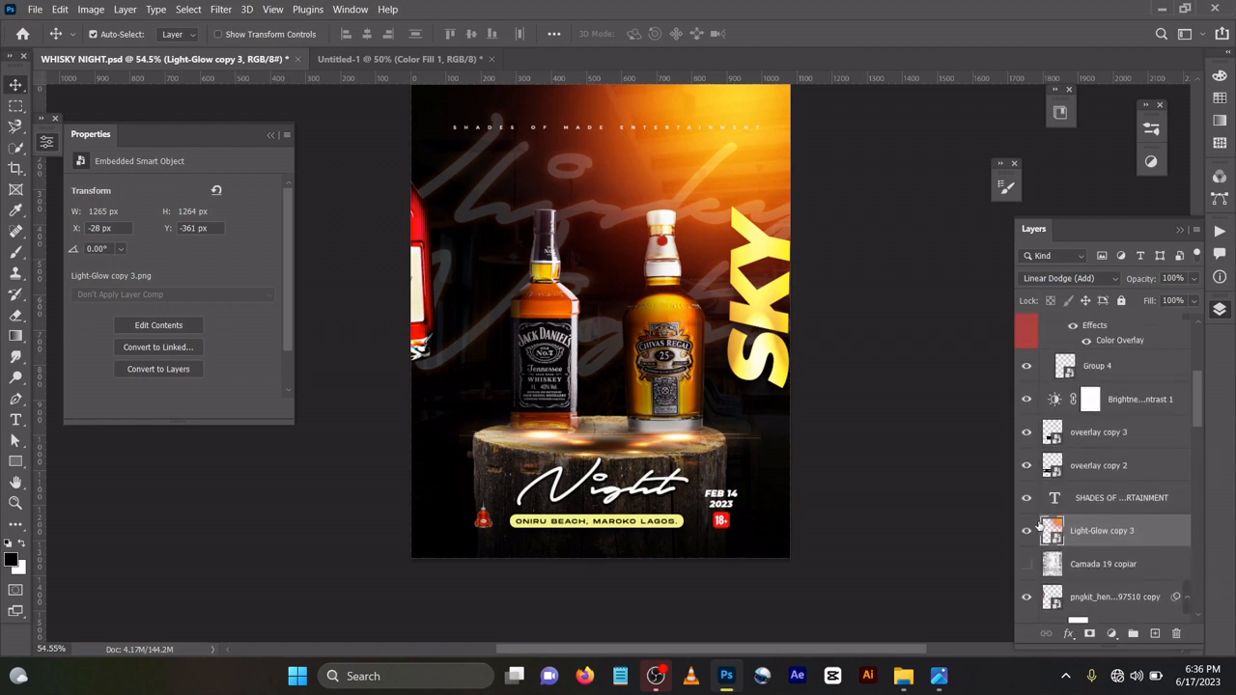
{"action": "left_click", "coordinate": [1027, 531]}
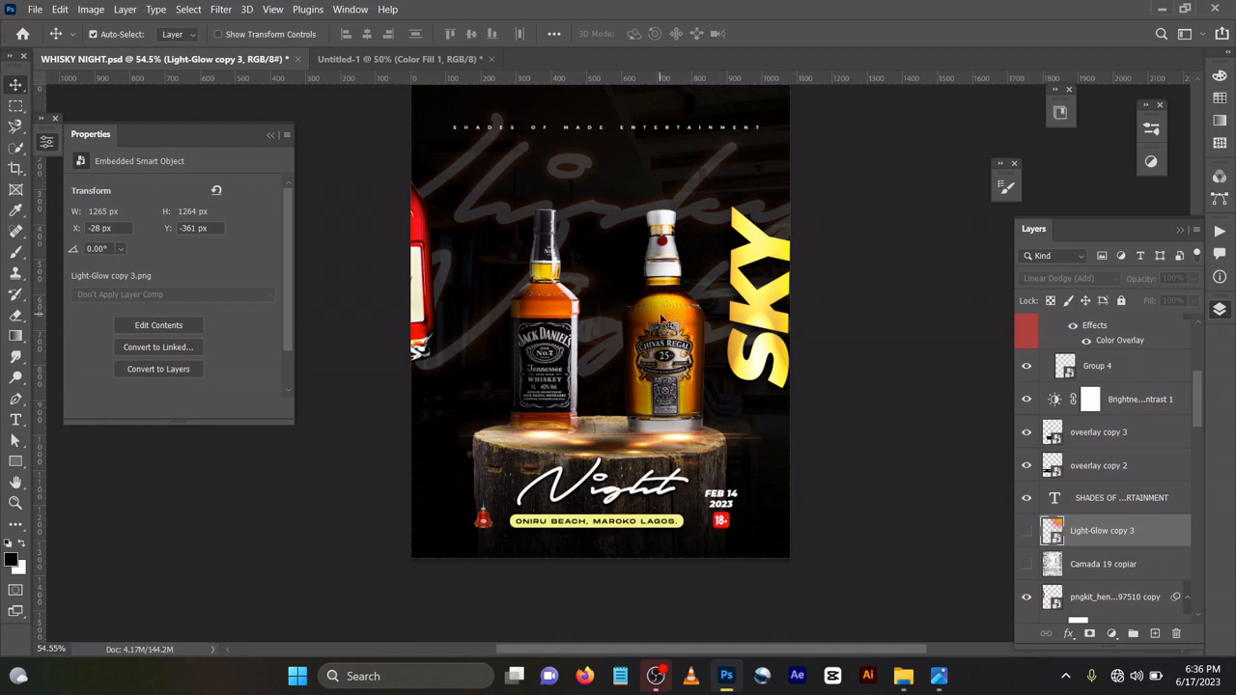
Move the Chivas Regal bottle closer to the Jack Daniel's bottle and hide the overlay copy 3 and overlay copy 2 light streaks
{"action": "left_click_drag", "start_coordinate": [666, 317], "coordinate": [631, 325]}
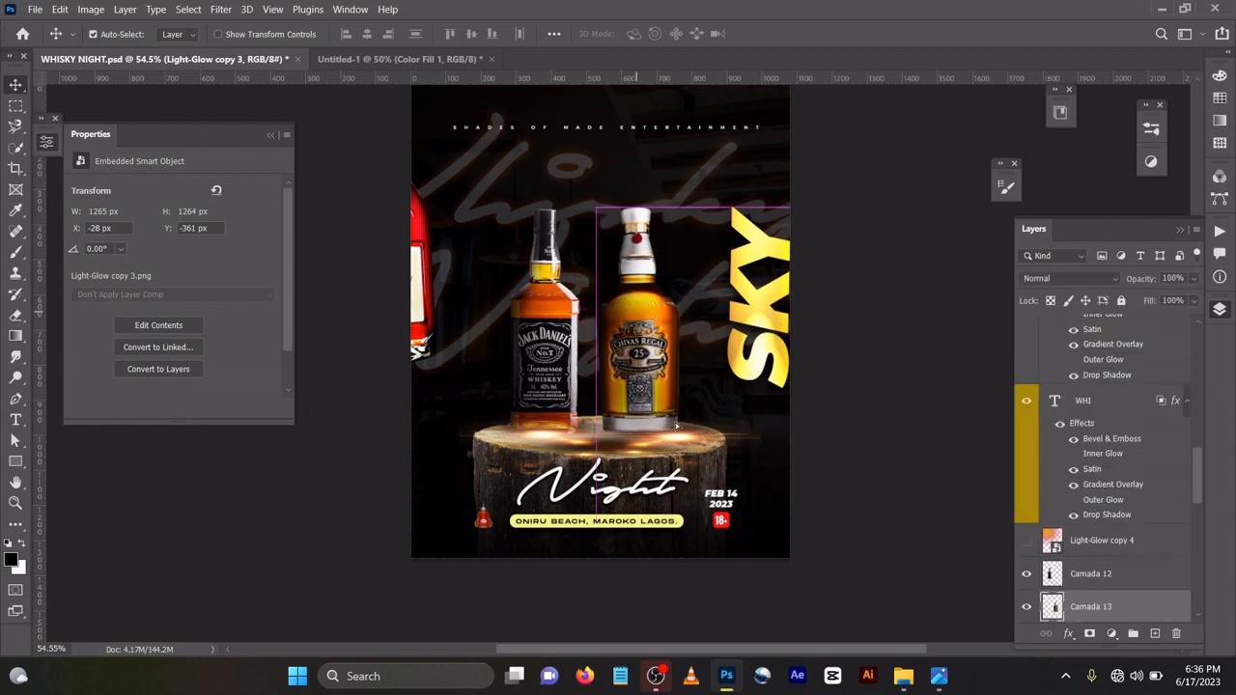
{"action": "left_click_drag", "start_coordinate": [707, 464], "coordinate": [602, 488]}
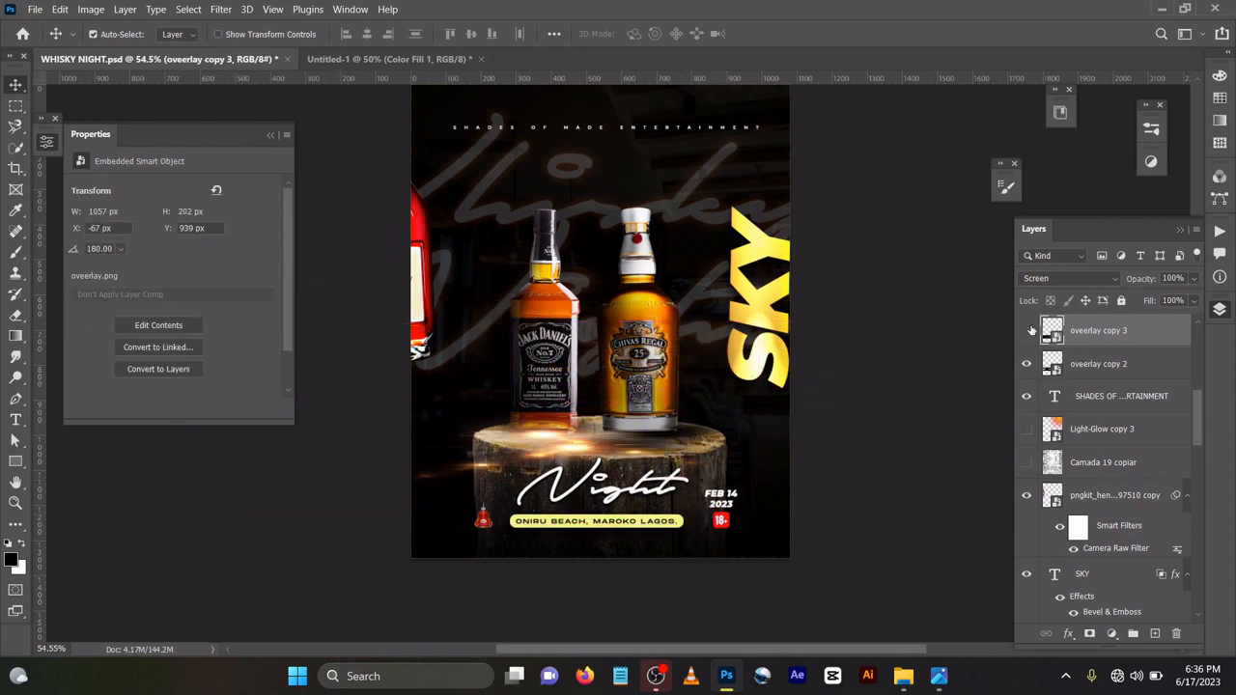
{"action": "left_click", "coordinate": [1029, 330]}
{"action": "left_click", "coordinate": [1026, 364]}
Hide the Camada 10 copy 2 and Camada 10 layers that darken the tree stump
{"action": "mouse_move", "coordinate": [701, 471]}
{"action": "left_mouse_down"}
{"action": "mouse_move", "coordinate": [703, 391]}
{"action": "mouse_move", "coordinate": [714, 475]}
{"action": "left_mouse_up"}
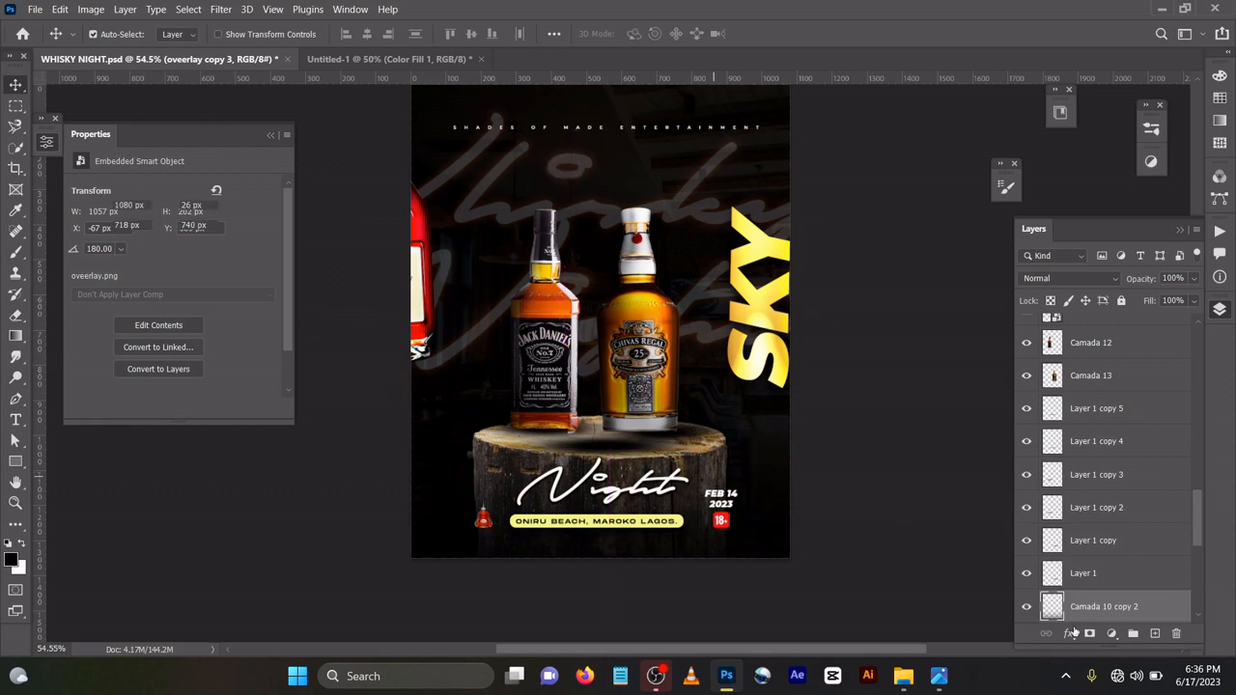
{"action": "left_click", "coordinate": [1027, 606]}
{"action": "left_click", "coordinate": [693, 461]}
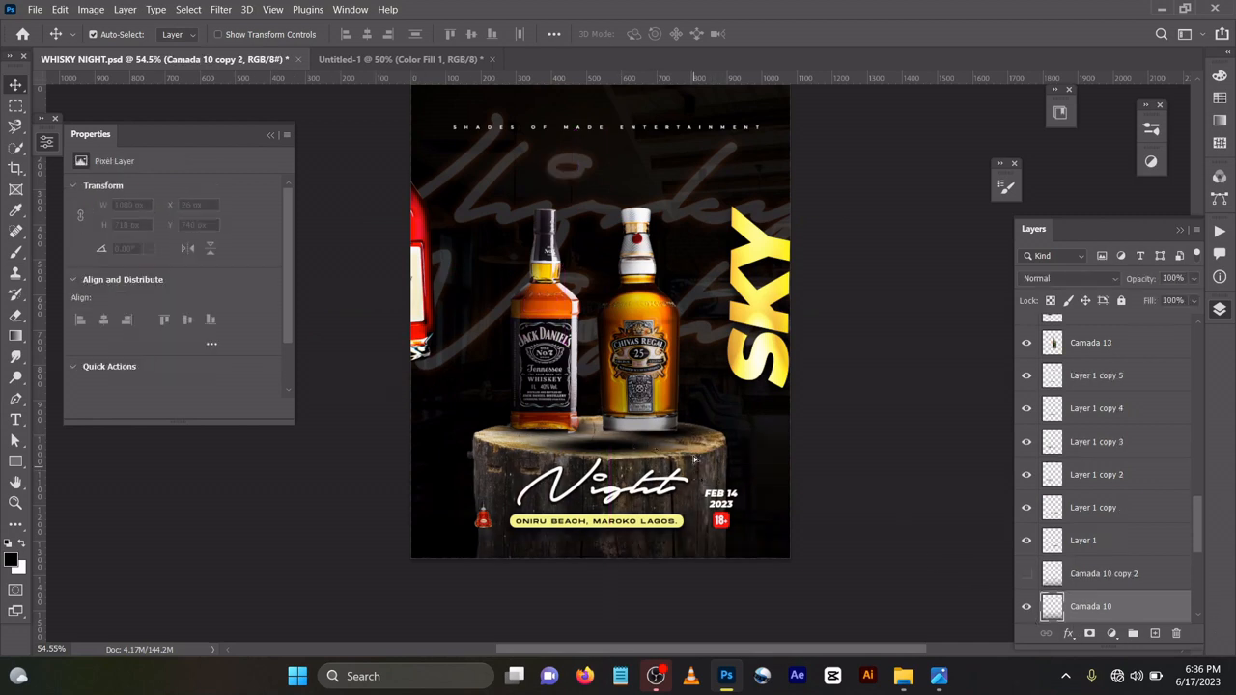
{"action": "left_click_drag", "start_coordinate": [693, 460], "coordinate": [696, 376]}
{"action": "left_click", "coordinate": [1026, 606]}
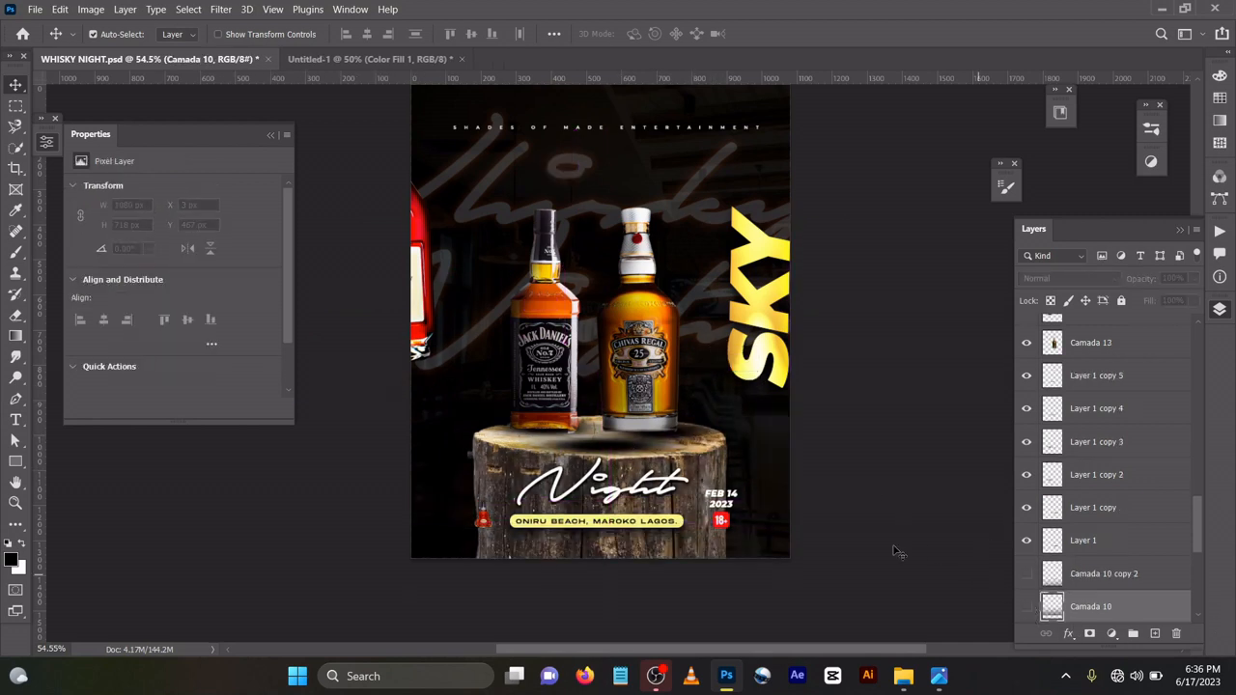
Move the tree stump down slightly and lower the Chivas Regal and Jack Daniel's bottles onto it
{"action": "mouse_move", "coordinate": [695, 498]}
{"action": "left_mouse_down"}
{"action": "mouse_move", "coordinate": [717, 220]}
{"action": "mouse_move", "coordinate": [706, 526]}
{"action": "mouse_move", "coordinate": [695, 516]}
{"action": "left_mouse_up"}
{"action": "left_click", "coordinate": [651, 402]}
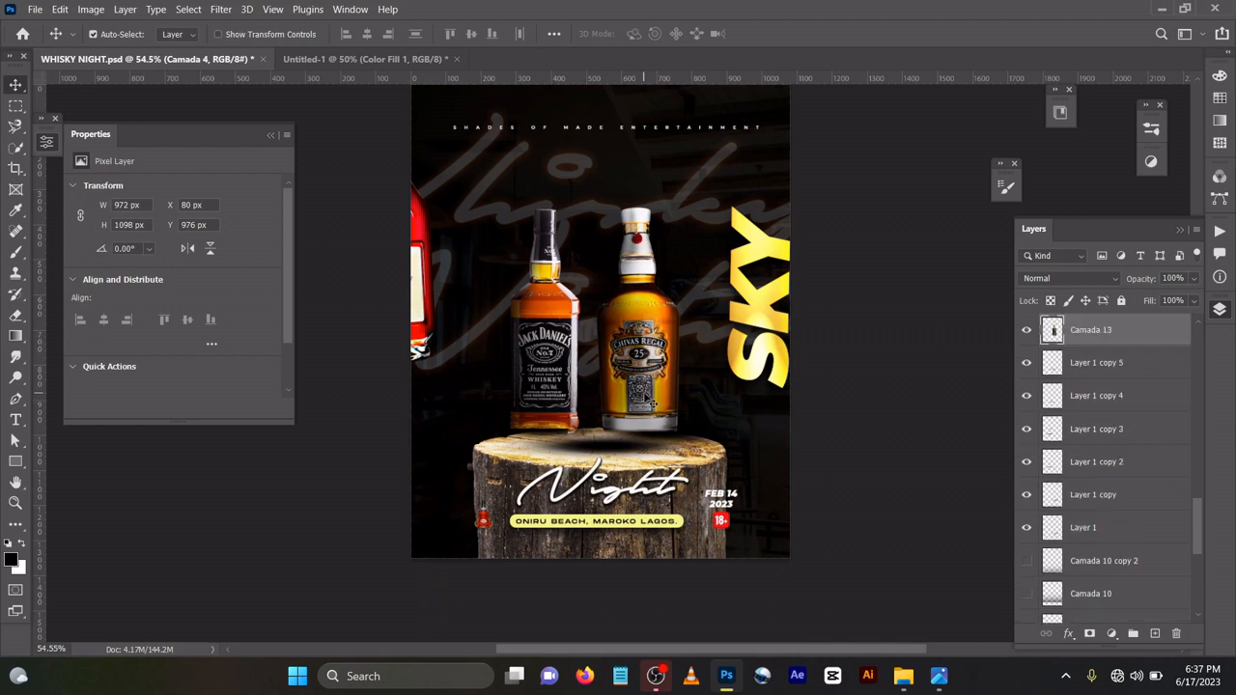
{"action": "left_click_drag", "start_coordinate": [650, 402], "coordinate": [654, 413]}
{"action": "left_click_drag", "start_coordinate": [563, 393], "coordinate": [569, 410]}
Hide the Layer 1 copy 5 bottle shadow and add a new empty layer above it, beneath the bottles
{"action": "left_click_drag", "start_coordinate": [599, 453], "coordinate": [656, 459]}
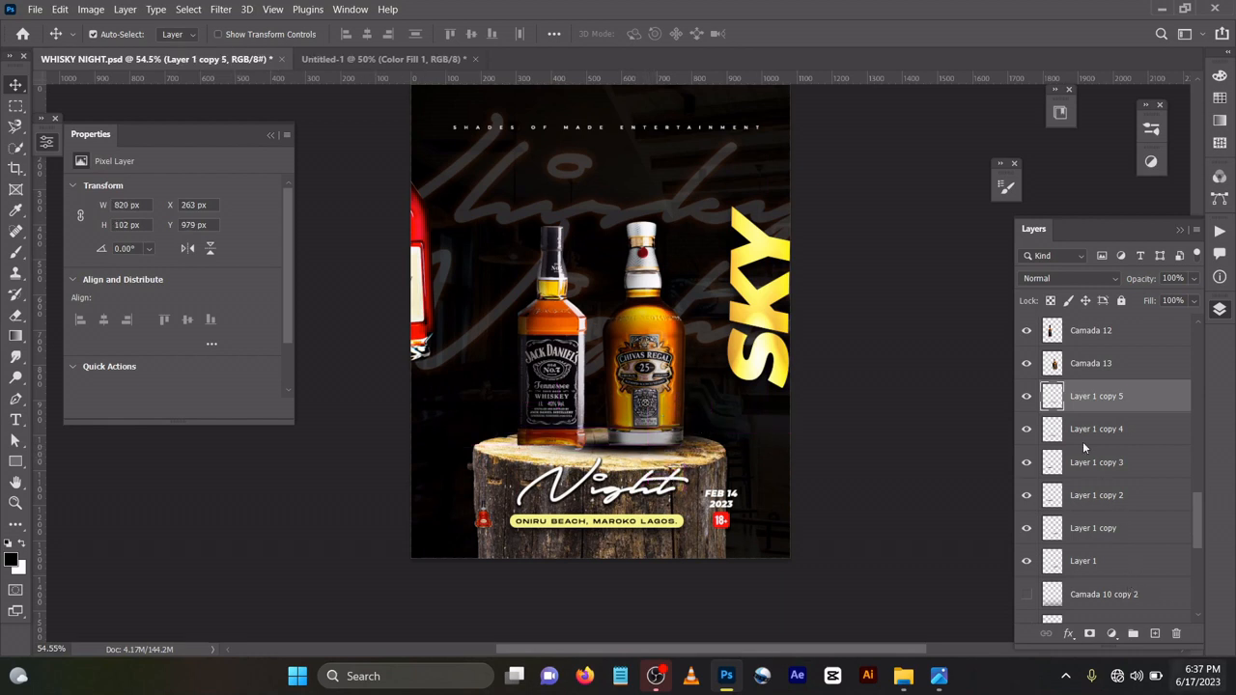
{"action": "left_click", "coordinate": [1026, 396]}
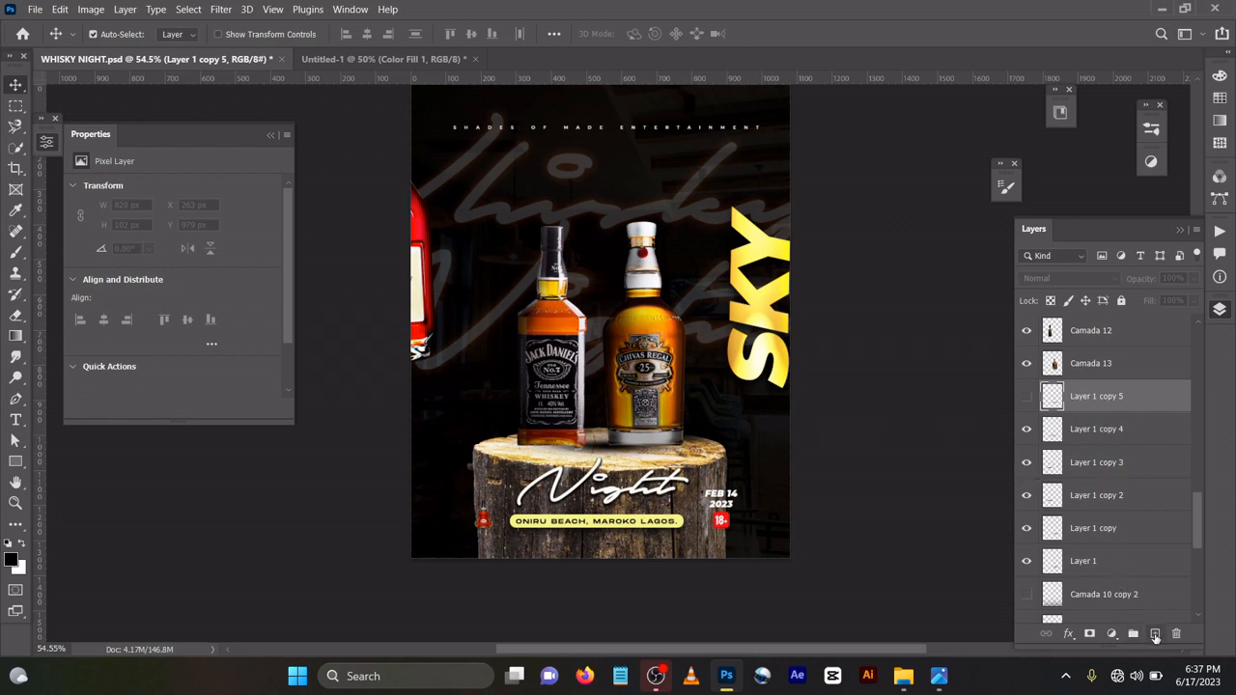
{"action": "left_click", "coordinate": [1156, 634]}
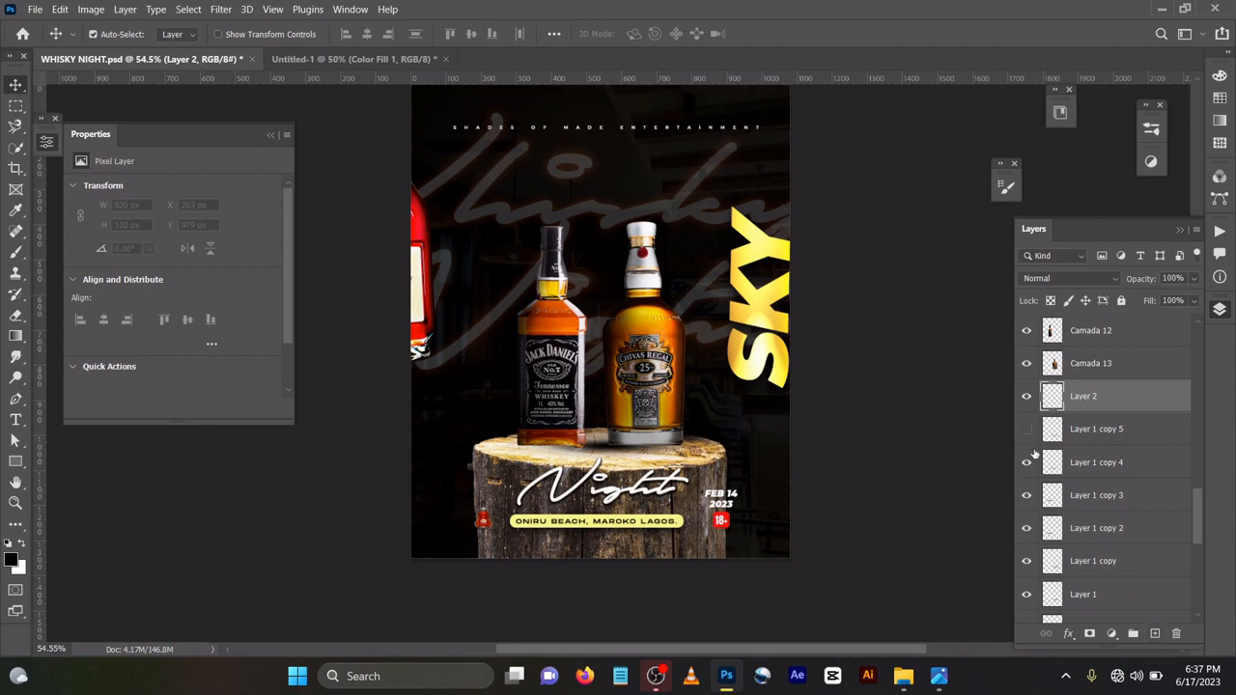
Paint one soft black dab at the Chivas Regal bottle's base with the Brush tool at 250 px
{"action": "key", "text": "b"}
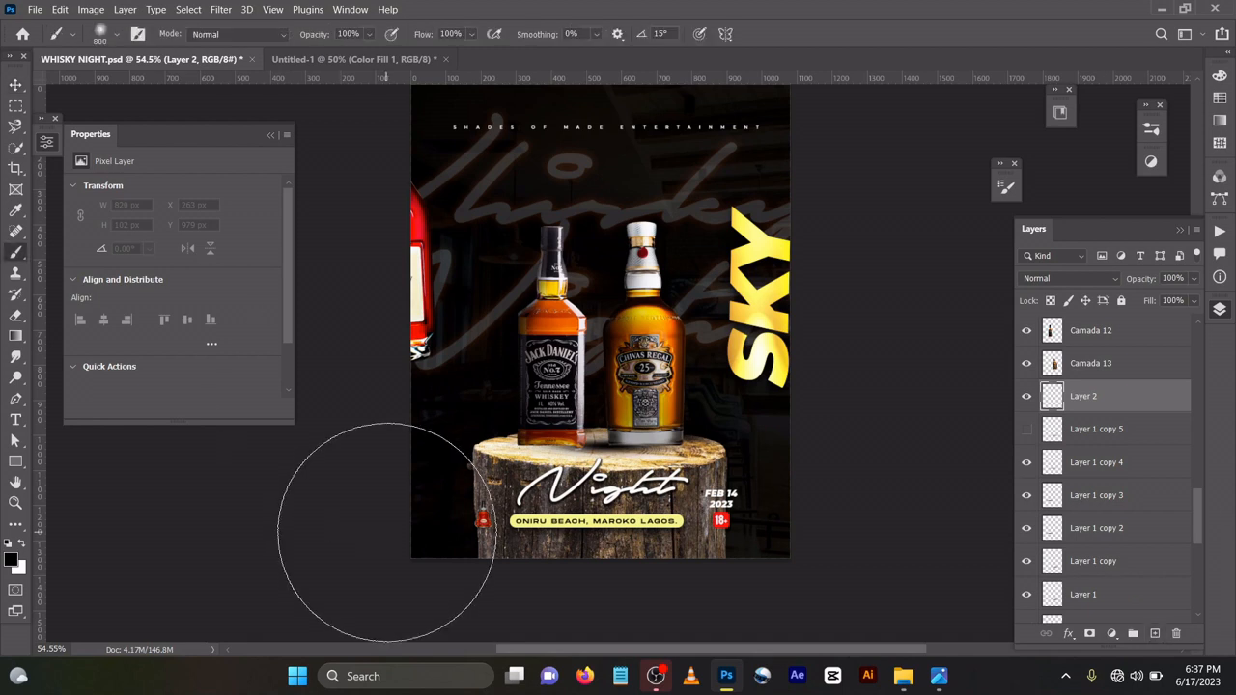
{"action": "key", "text": "bracketleft"}
{"action": "key", "text": "bracketleft"}
{"action": "key", "text": "bracketleft"}
{"action": "key", "text": "bracketleft"}
{"action": "key", "text": "bracketleft"}
{"action": "key", "text": "bracketleft"}
{"action": "key", "text": "bracketleft"}
{"action": "key", "text": "bracketleft"}
{"action": "key", "text": "bracketleft"}
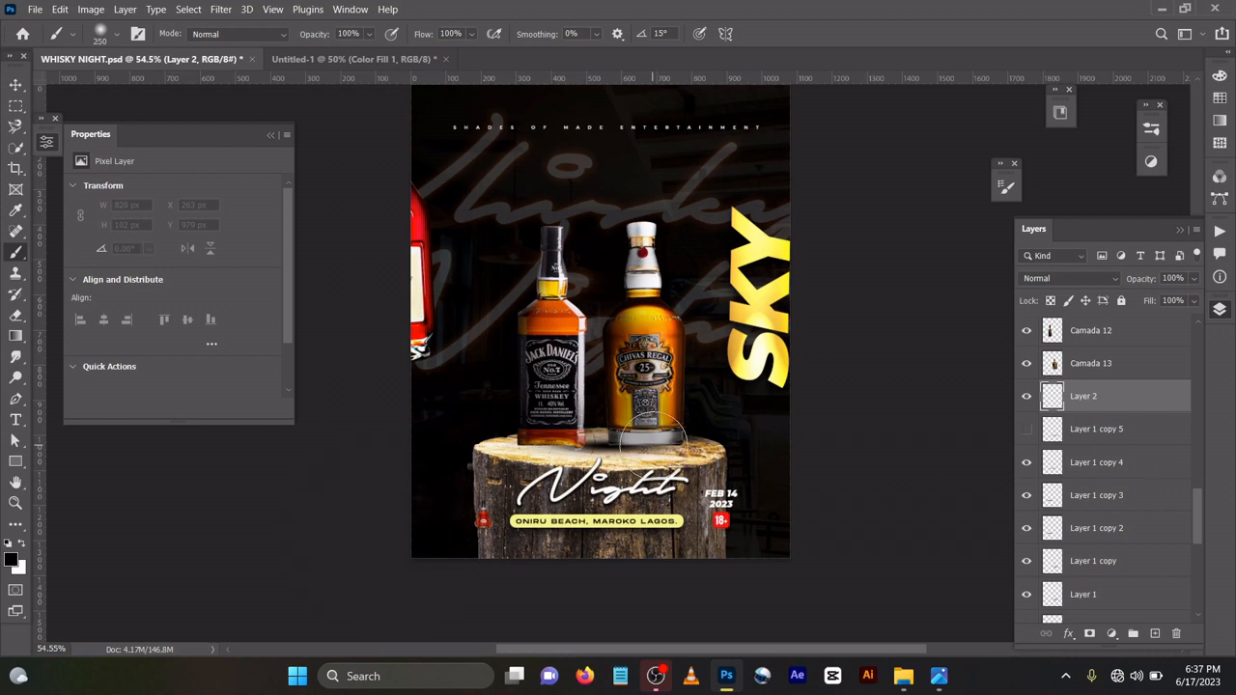
{"action": "left_click", "coordinate": [117, 37]}
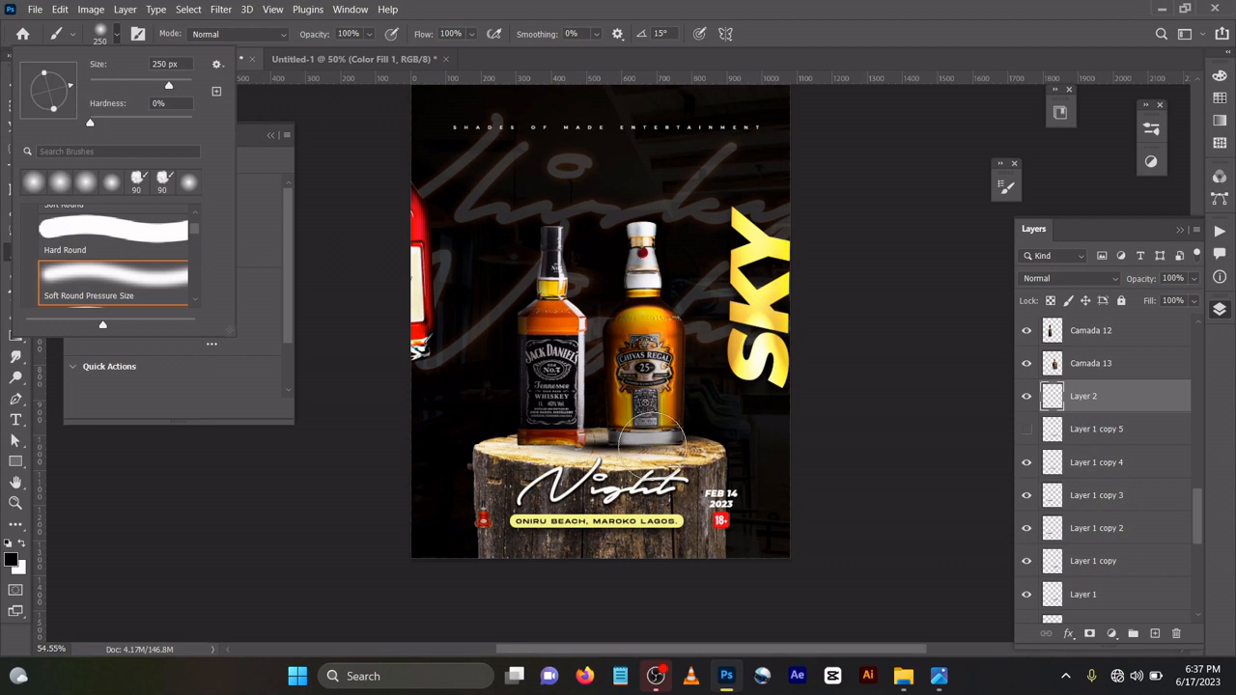
{"action": "left_click", "coordinate": [651, 435]}
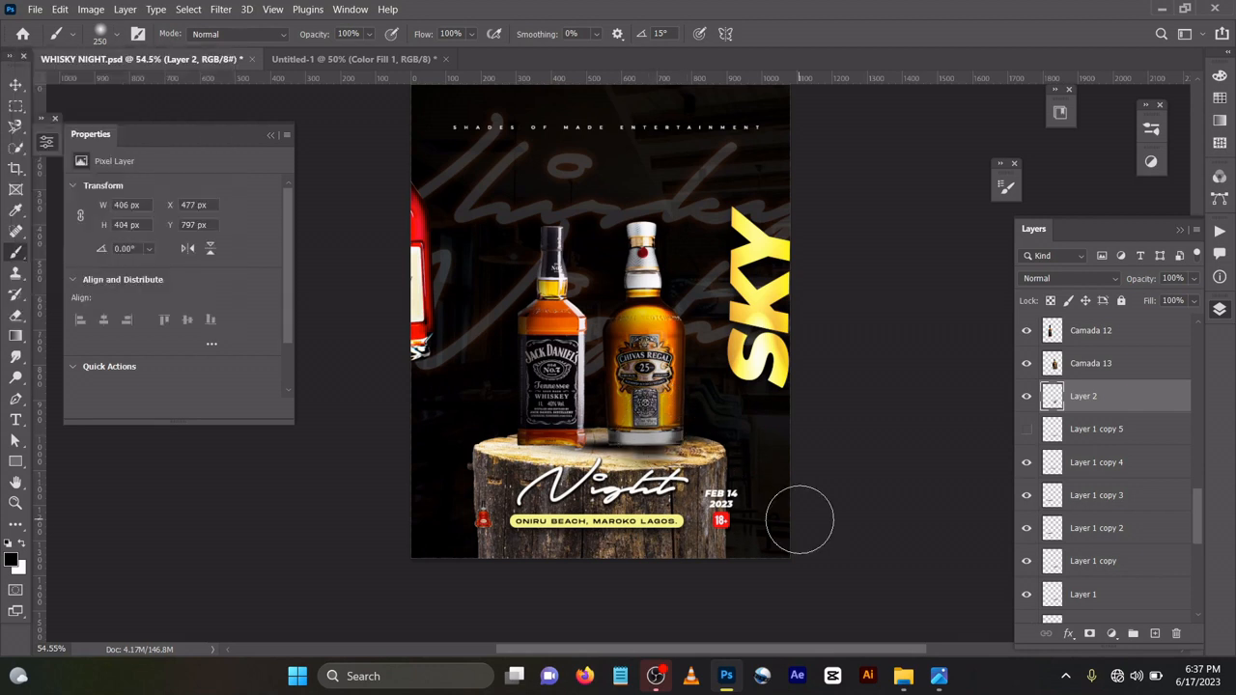
Flatten the black dab to about 30% of its height with Free Transform and place it under the Jack Daniel's bottle as a shadow
{"action": "key", "text": "ctrl+t"}
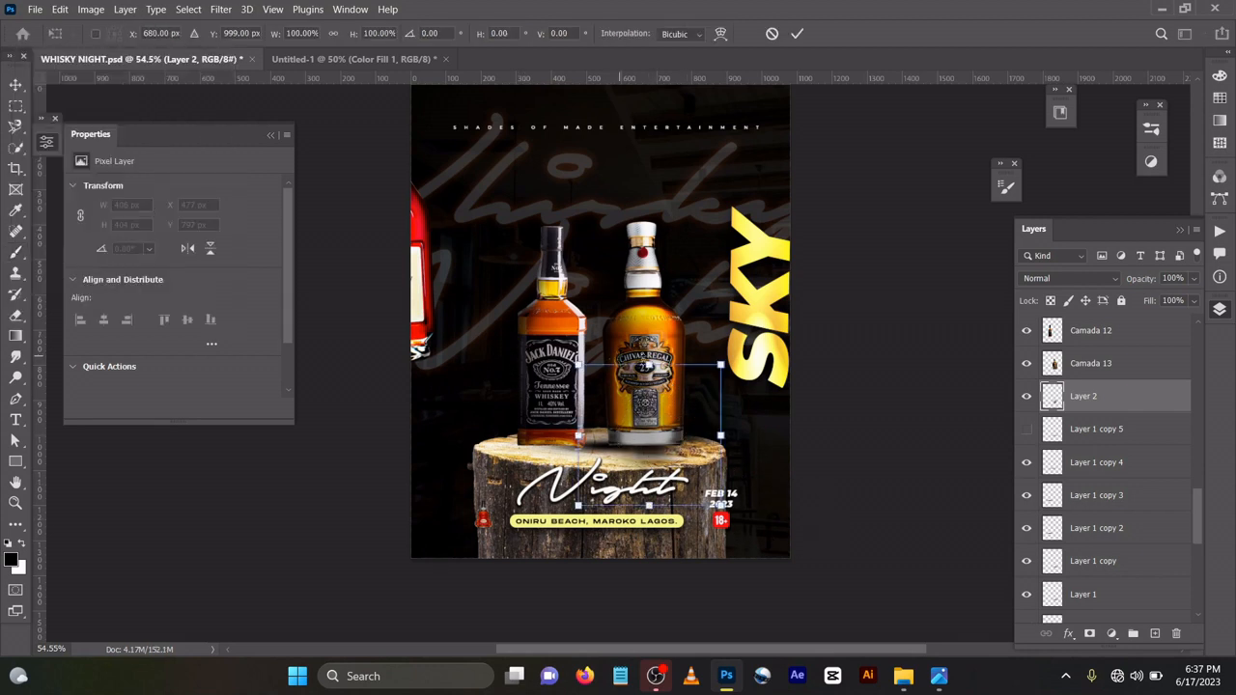
{"action": "left_click_drag", "start_coordinate": [649, 366], "coordinate": [554, 446]}
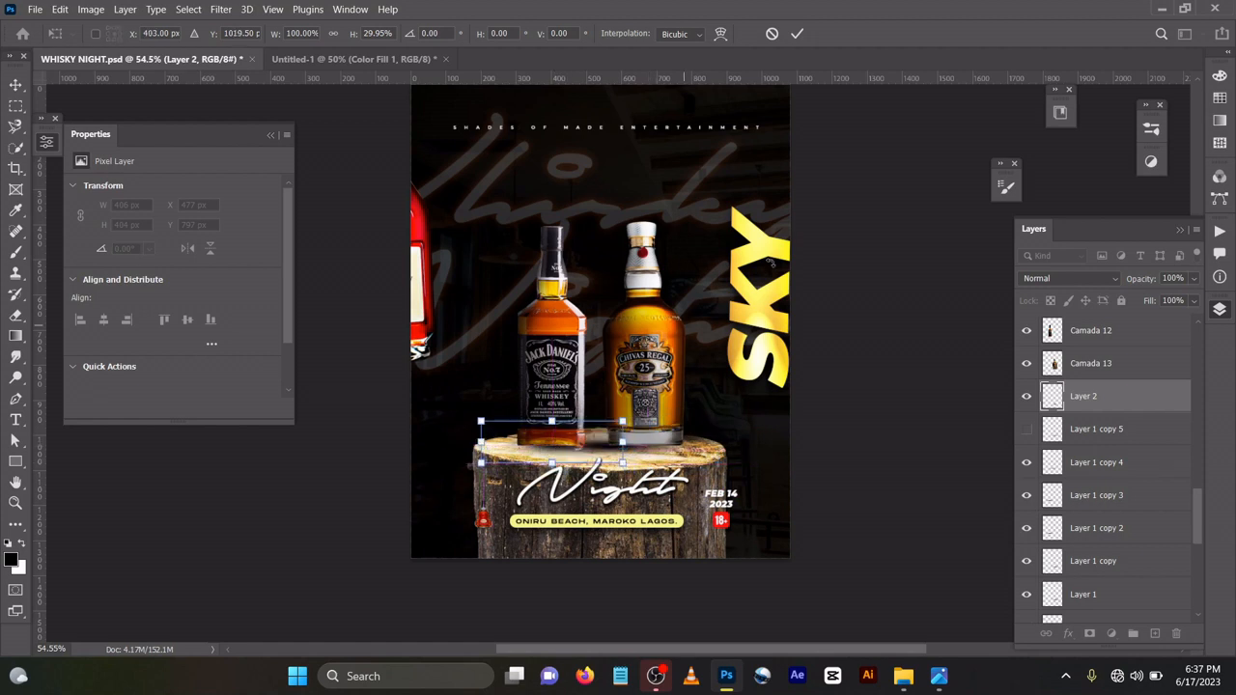
{"action": "left_click", "coordinate": [796, 33]}
{"action": "key", "text": "b"}
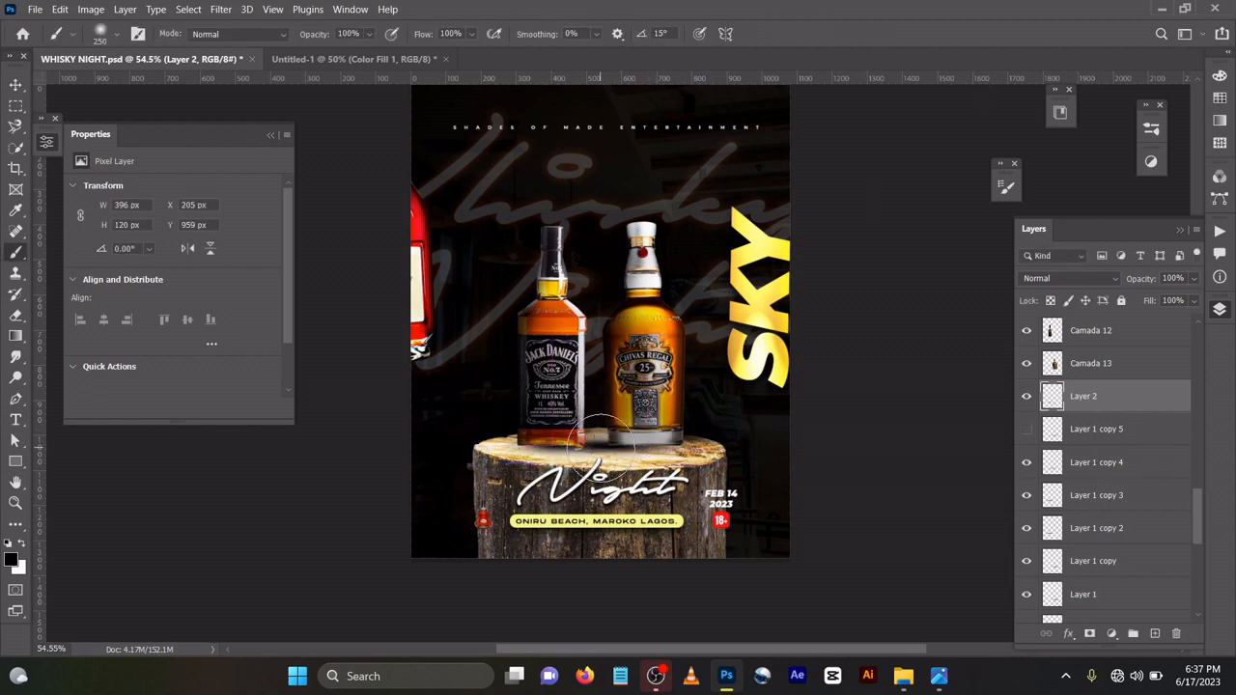
{"action": "key", "text": "v"}
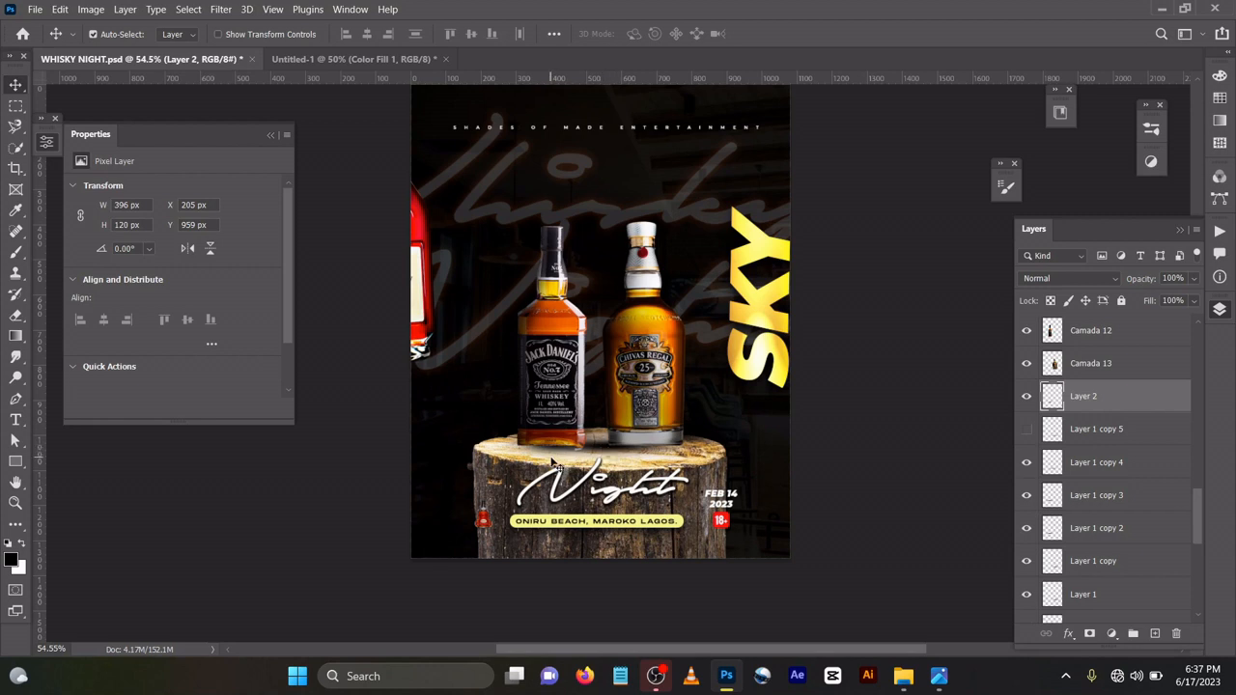
Nudge the painted shadow down slightly and shift the Jack Daniel's and Chivas Regal bottles up a little above the stump
{"action": "left_click", "coordinate": [565, 453]}
{"action": "left_click_drag", "start_coordinate": [565, 454], "coordinate": [562, 435]}
{"action": "left_click_drag", "start_coordinate": [566, 446], "coordinate": [557, 459]}
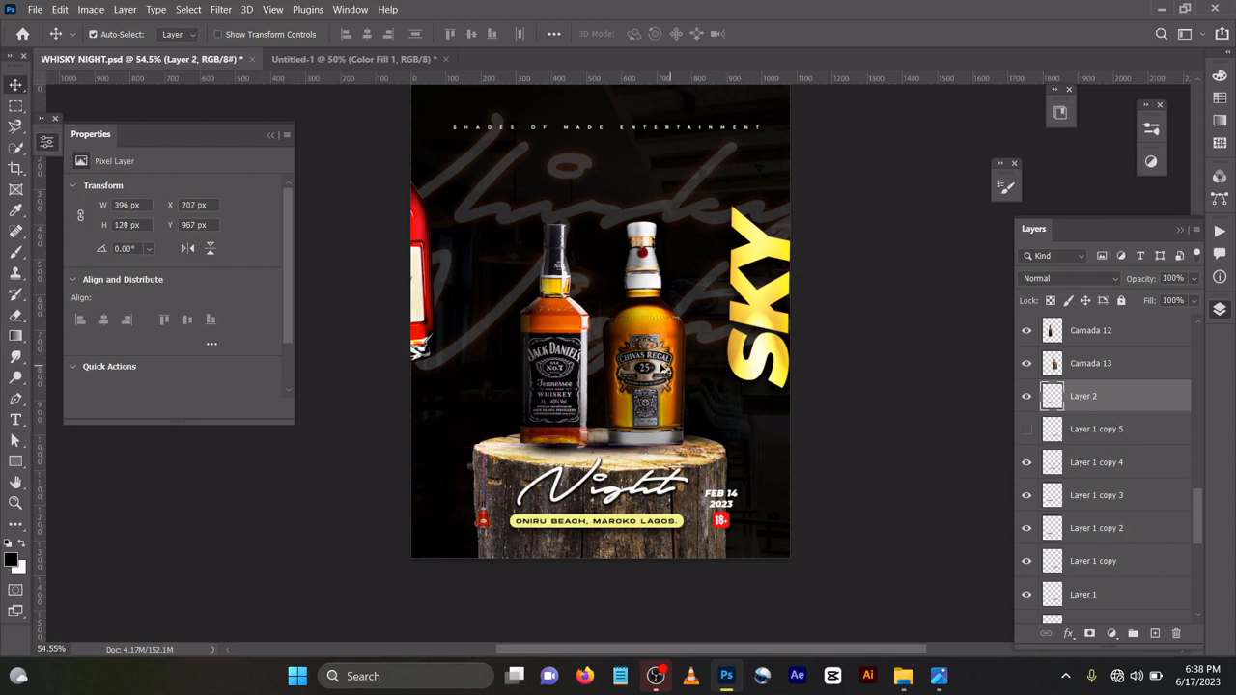
{"action": "mouse_move", "coordinate": [641, 358]}
{"action": "left_mouse_down"}
{"action": "mouse_move", "coordinate": [652, 312]}
{"action": "mouse_move", "coordinate": [645, 339]}
{"action": "left_mouse_up"}
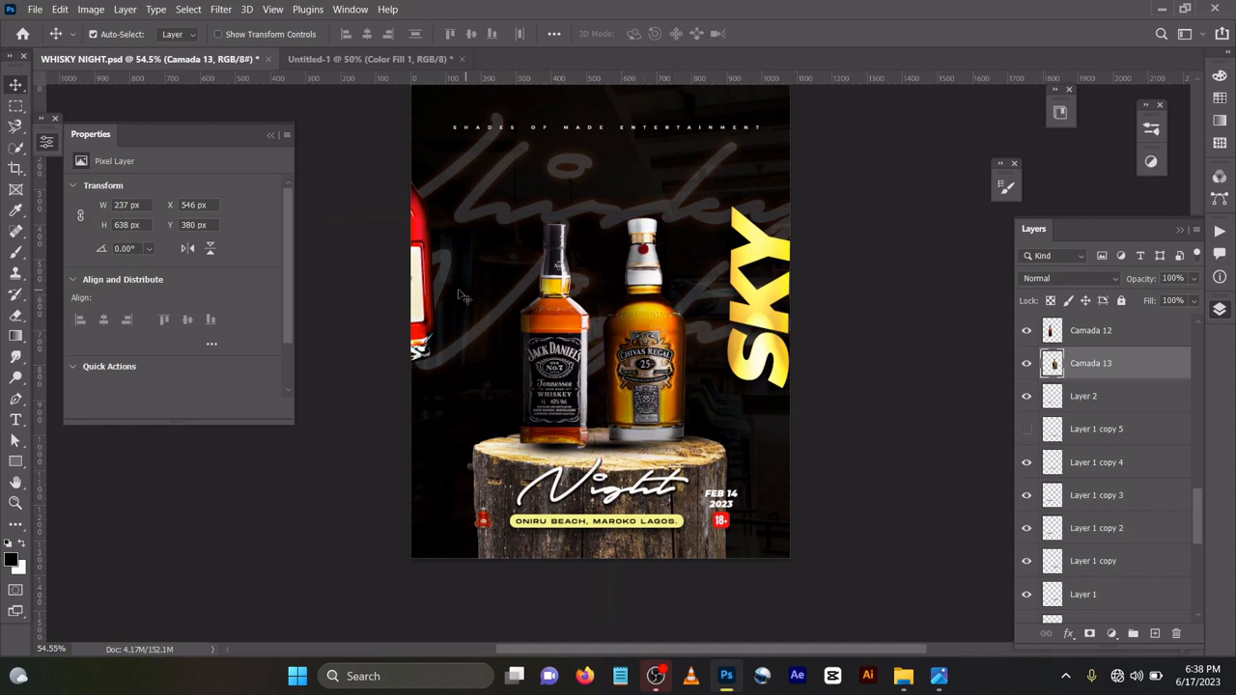
Move the Hennessy bottle back to the centre in front of the other bottles and place the SKY text along its right side
{"action": "left_click_drag", "start_coordinate": [415, 288], "coordinate": [637, 383]}
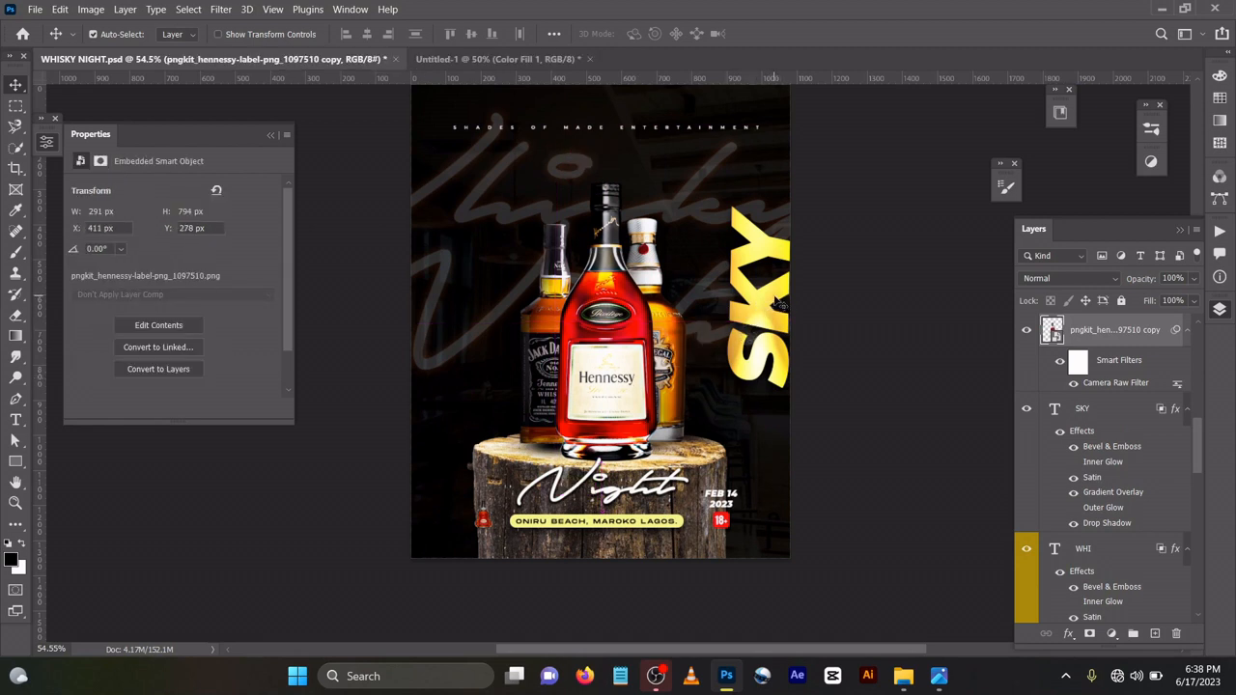
{"action": "left_click_drag", "start_coordinate": [785, 305], "coordinate": [707, 337]}
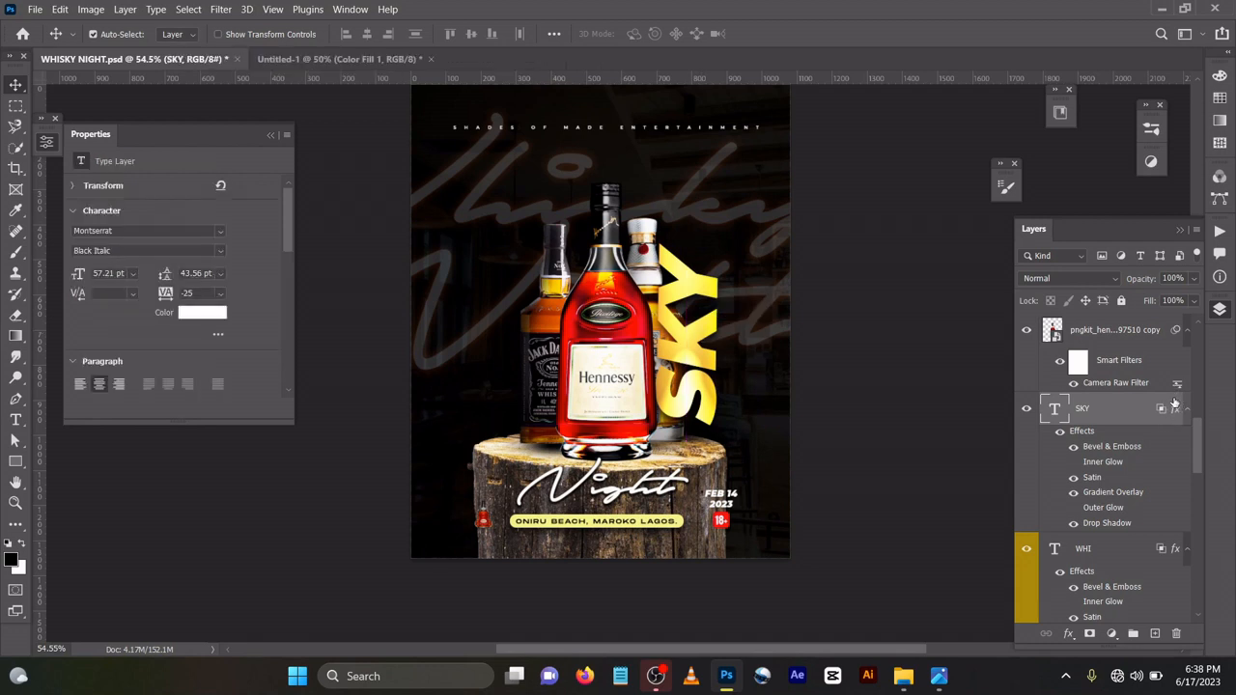
Examine the SKY text's layer style settings for Bevel & Emboss, Satin and Gradient Overlay
{"action": "double_click", "coordinate": [1174, 406]}
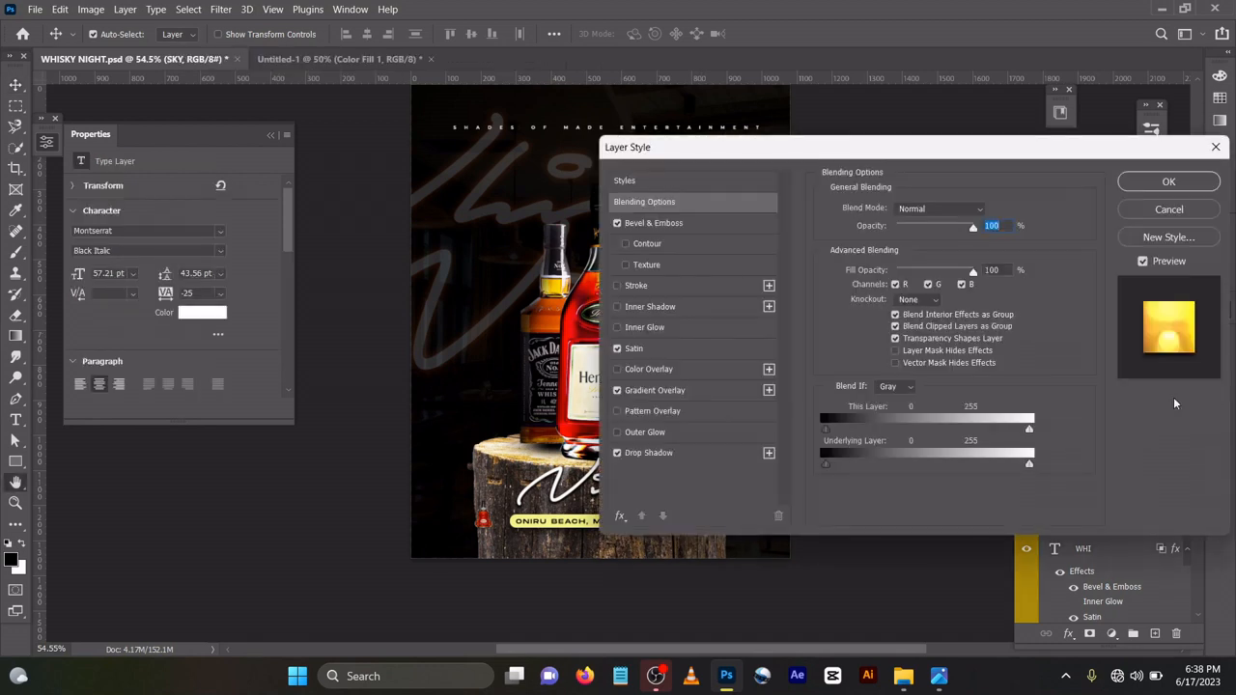
{"action": "left_click", "coordinate": [693, 224]}
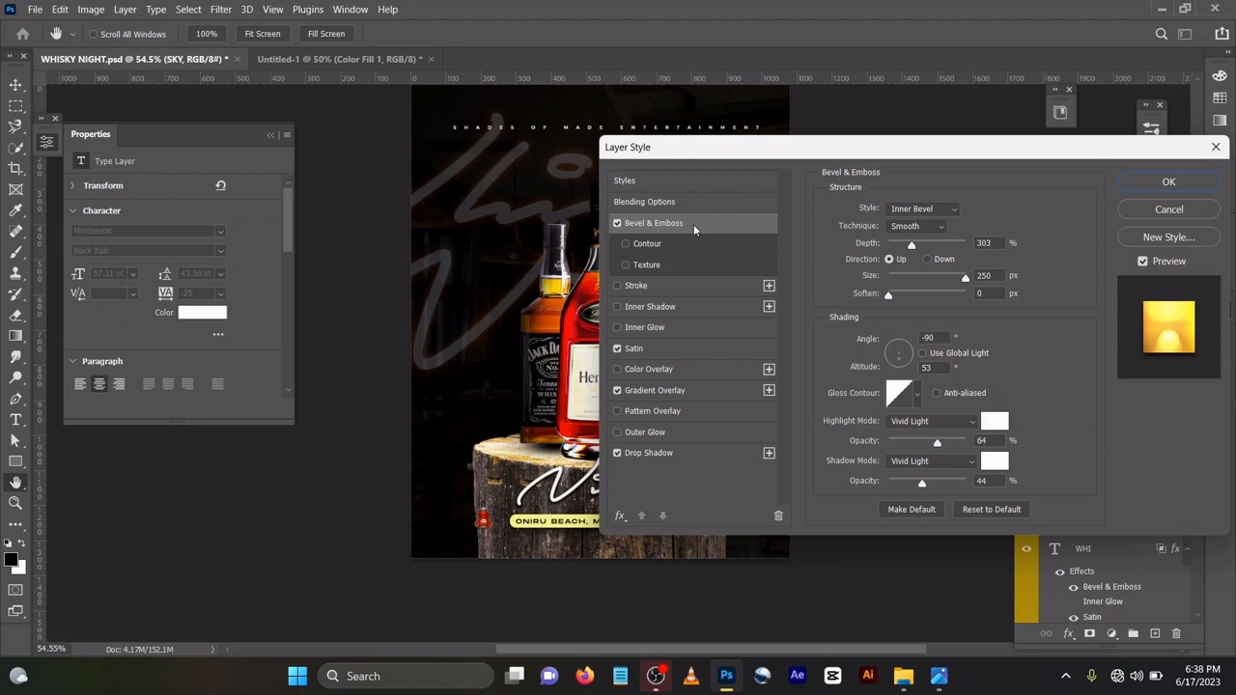
{"action": "left_click", "coordinate": [669, 357]}
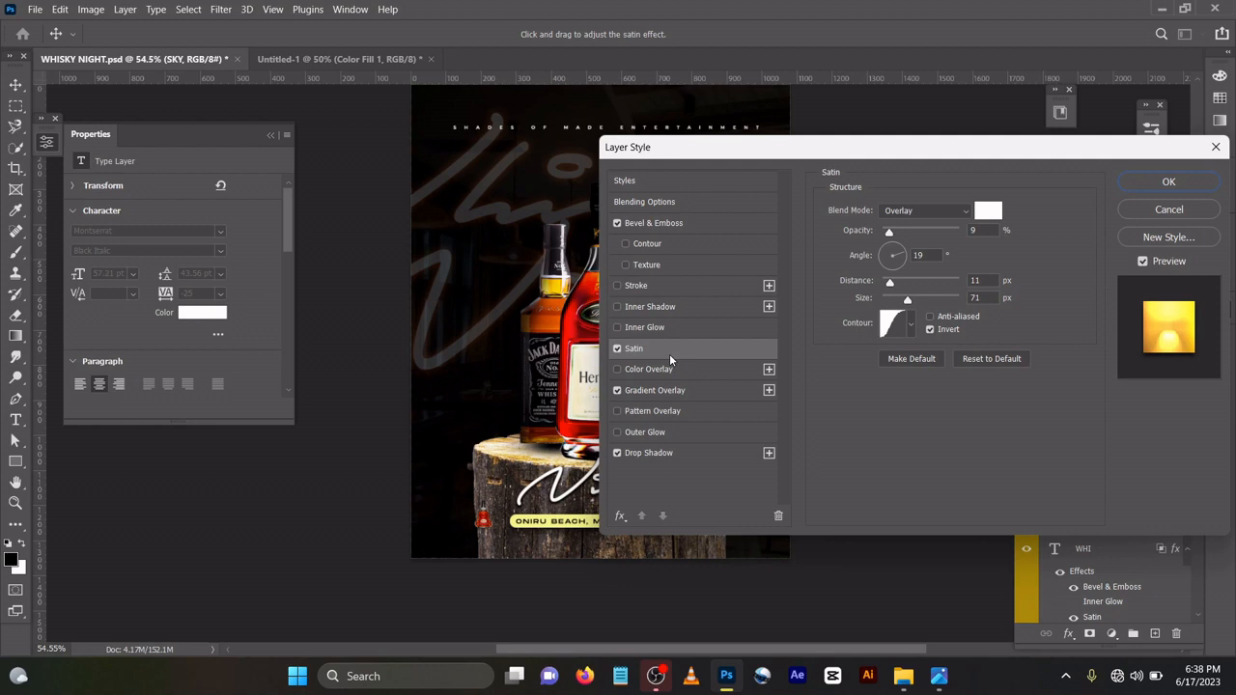
{"action": "left_click", "coordinate": [700, 389]}
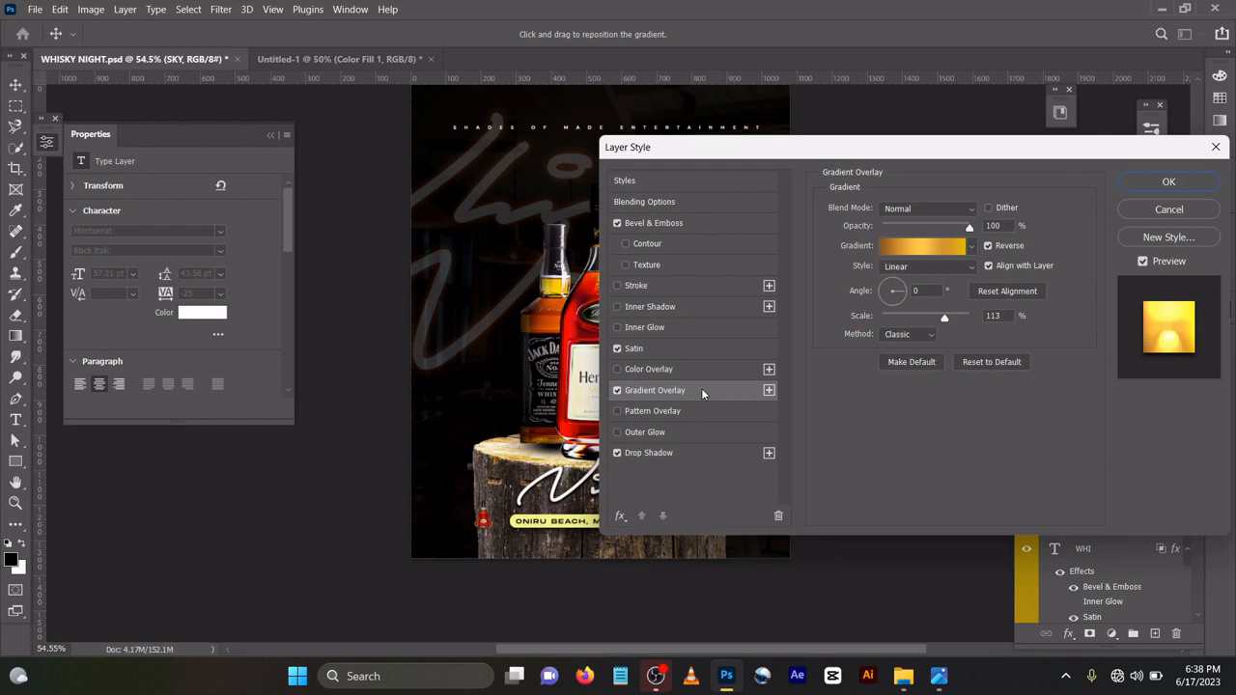
Examine the colours of the first two stops in the SKY text's Gradient Overlay gradient
{"action": "left_click", "coordinate": [920, 250]}
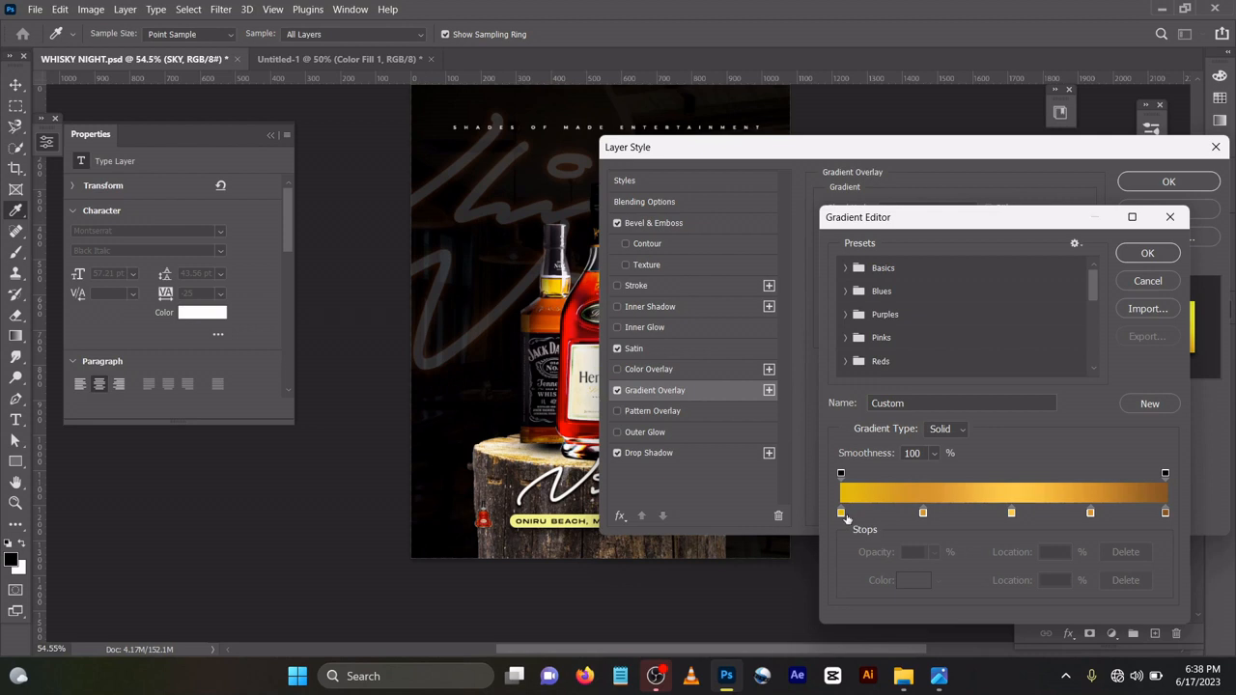
{"action": "left_click", "coordinate": [842, 514]}
{"action": "double_click", "coordinate": [843, 515]}
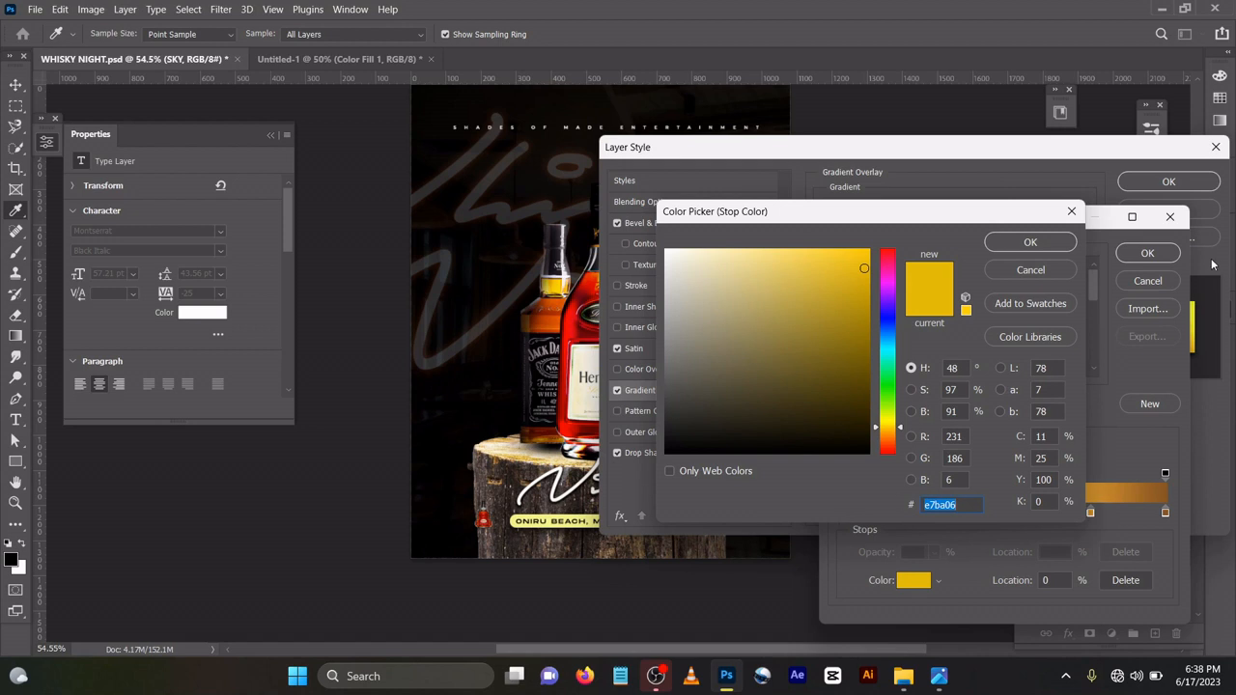
{"action": "left_click", "coordinate": [1029, 242]}
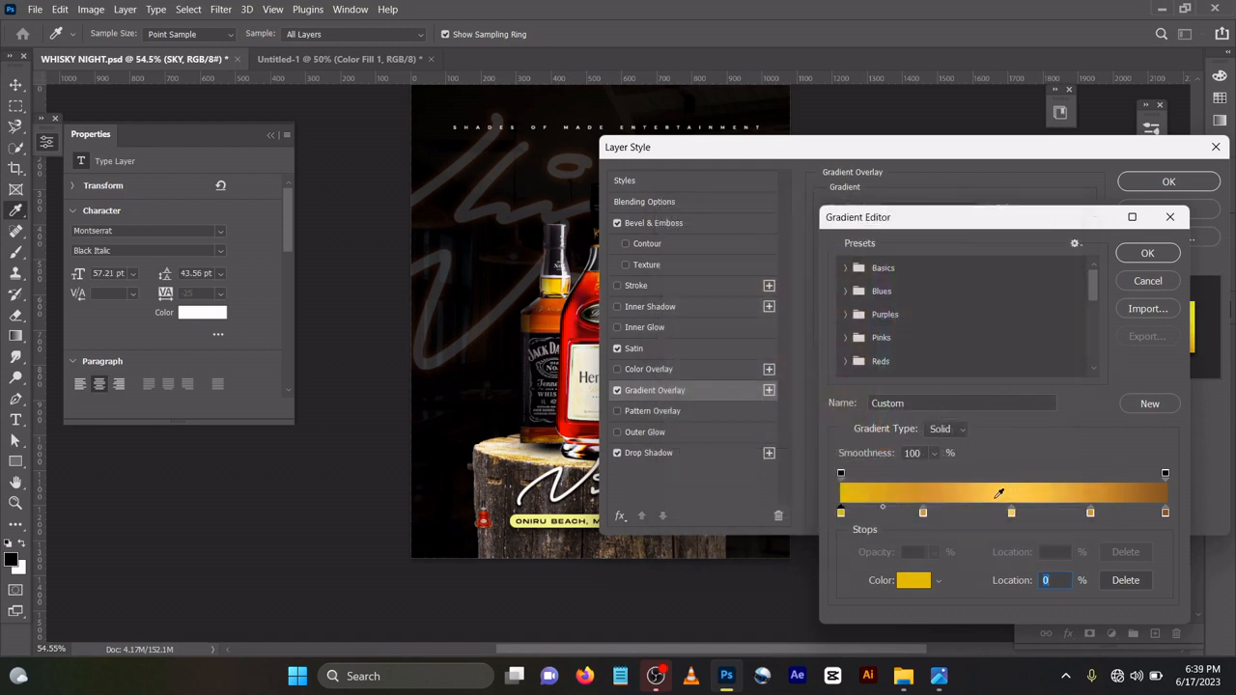
{"action": "left_click", "coordinate": [923, 513]}
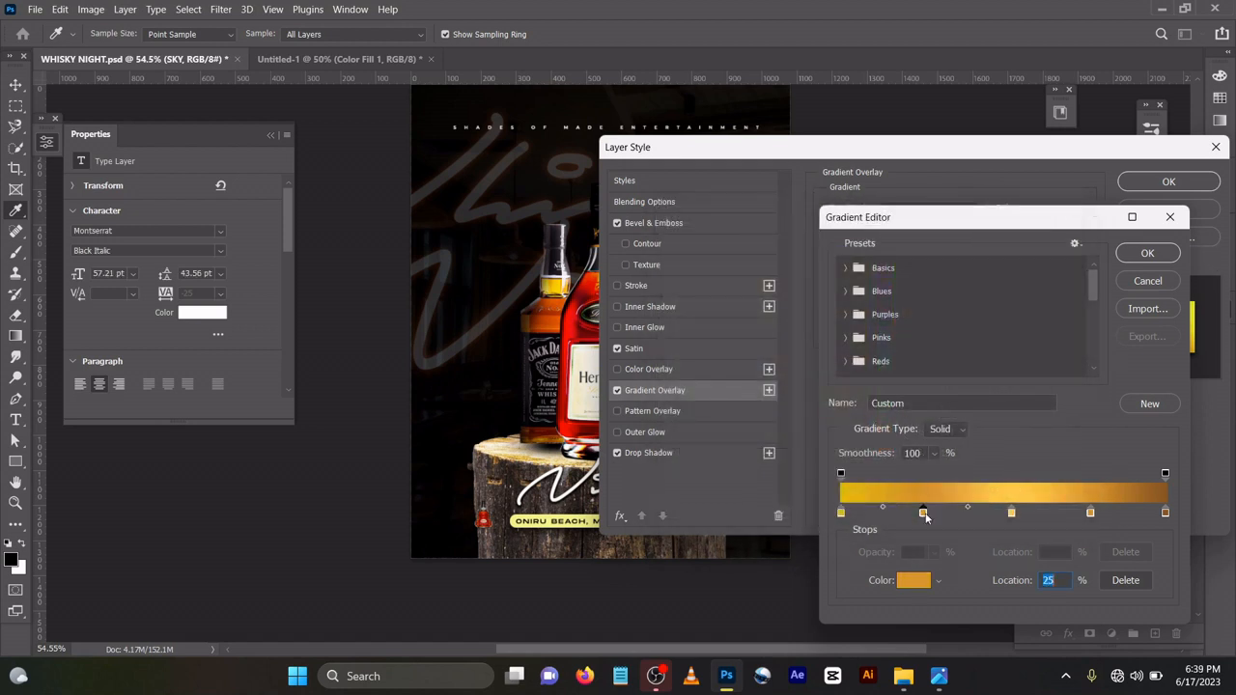
{"action": "double_click", "coordinate": [923, 512]}
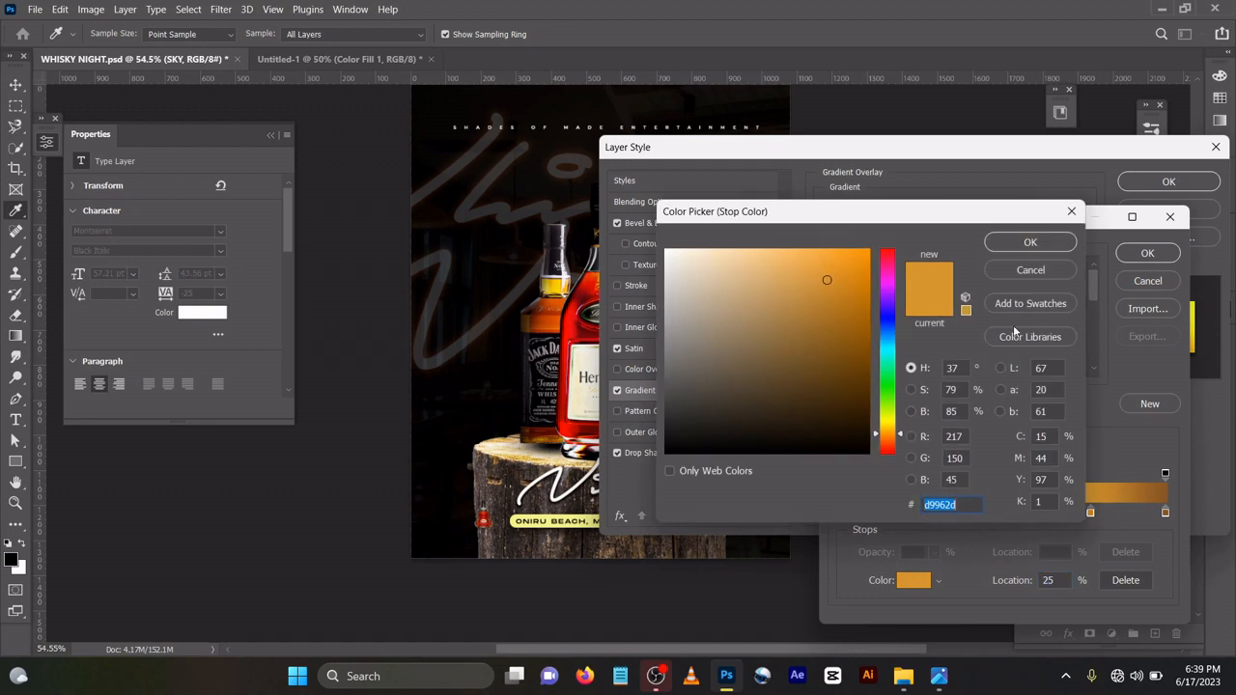
{"action": "left_click", "coordinate": [1029, 243]}
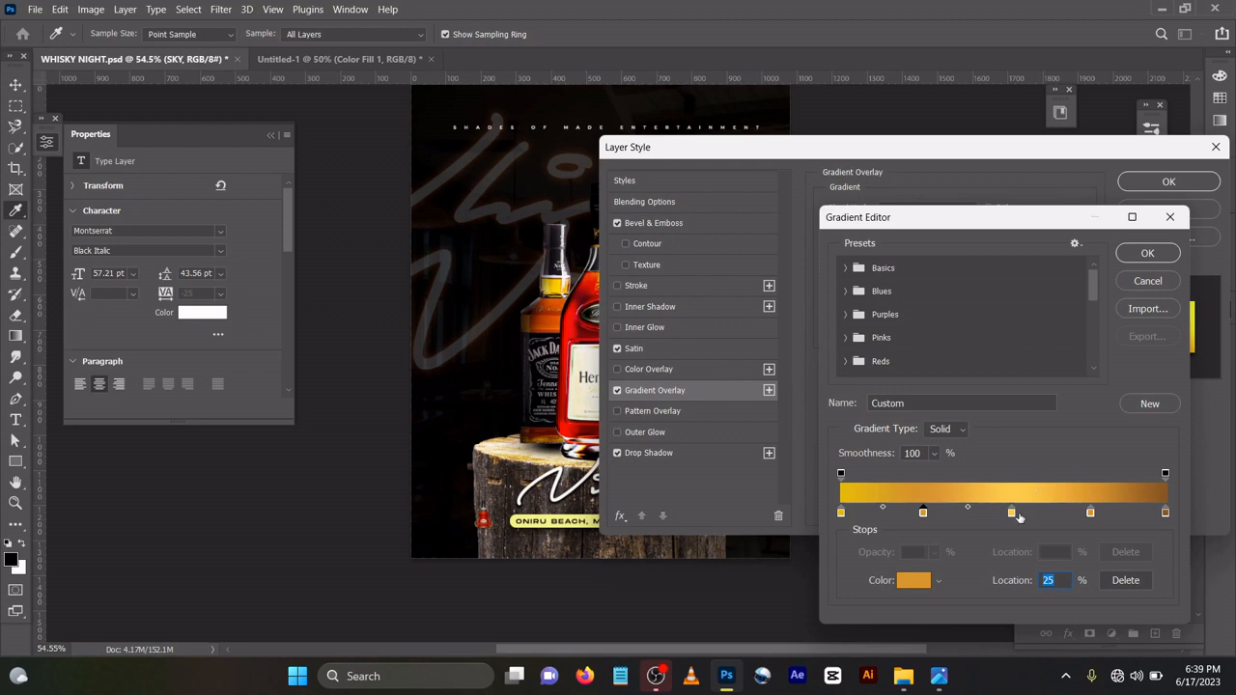
Examine the colours of the gradient's middle stop and the stop at 77%
{"action": "left_click", "coordinate": [1014, 513]}
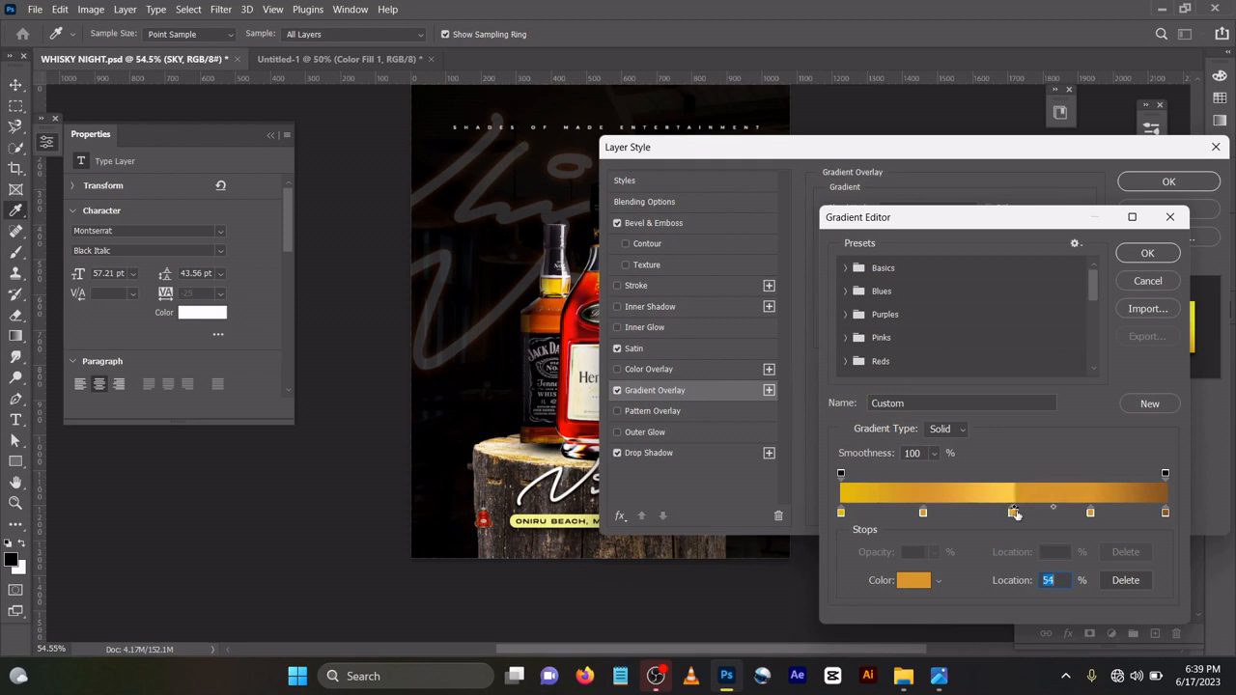
{"action": "double_click", "coordinate": [1014, 514]}
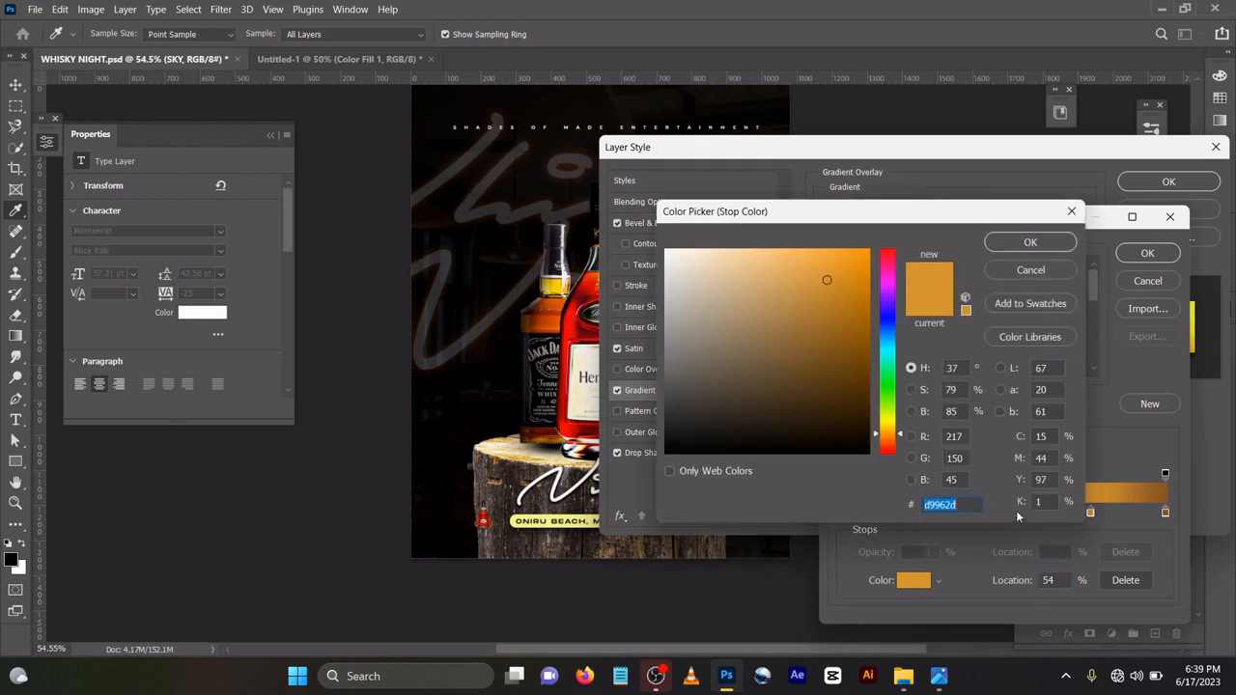
{"action": "left_click", "coordinate": [1021, 249]}
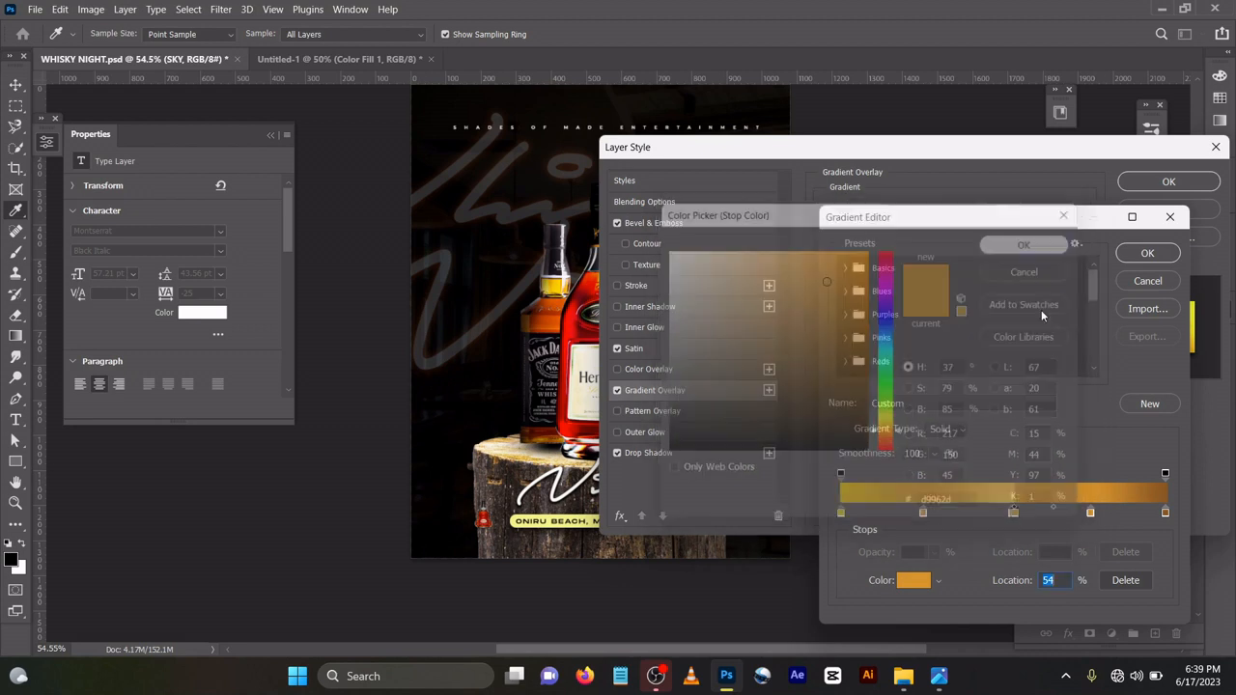
{"action": "left_click", "coordinate": [1090, 513]}
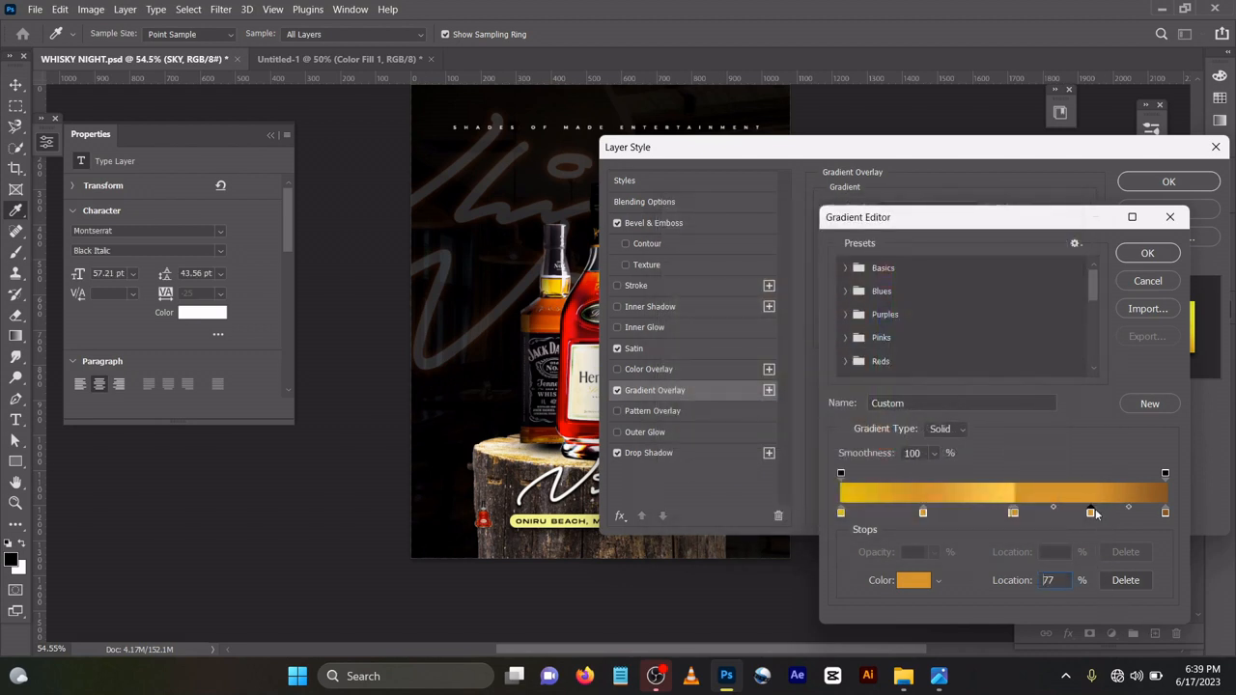
{"action": "double_click", "coordinate": [1091, 511]}
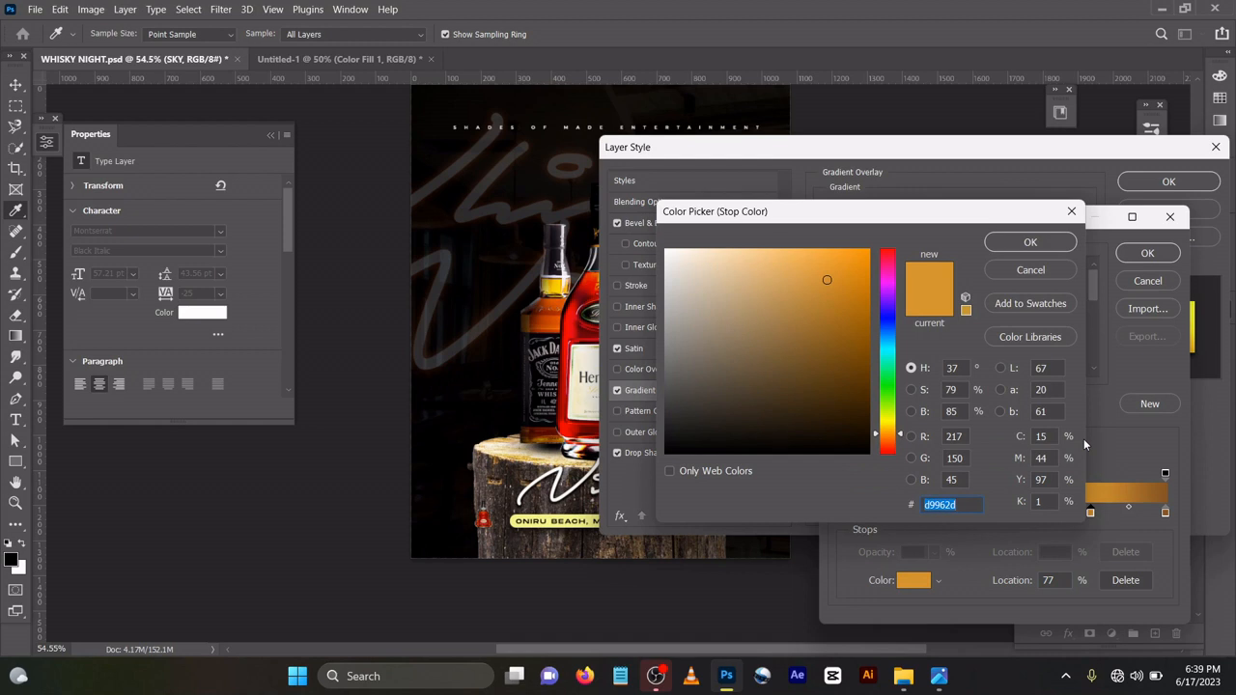
{"action": "left_click", "coordinate": [1031, 242]}
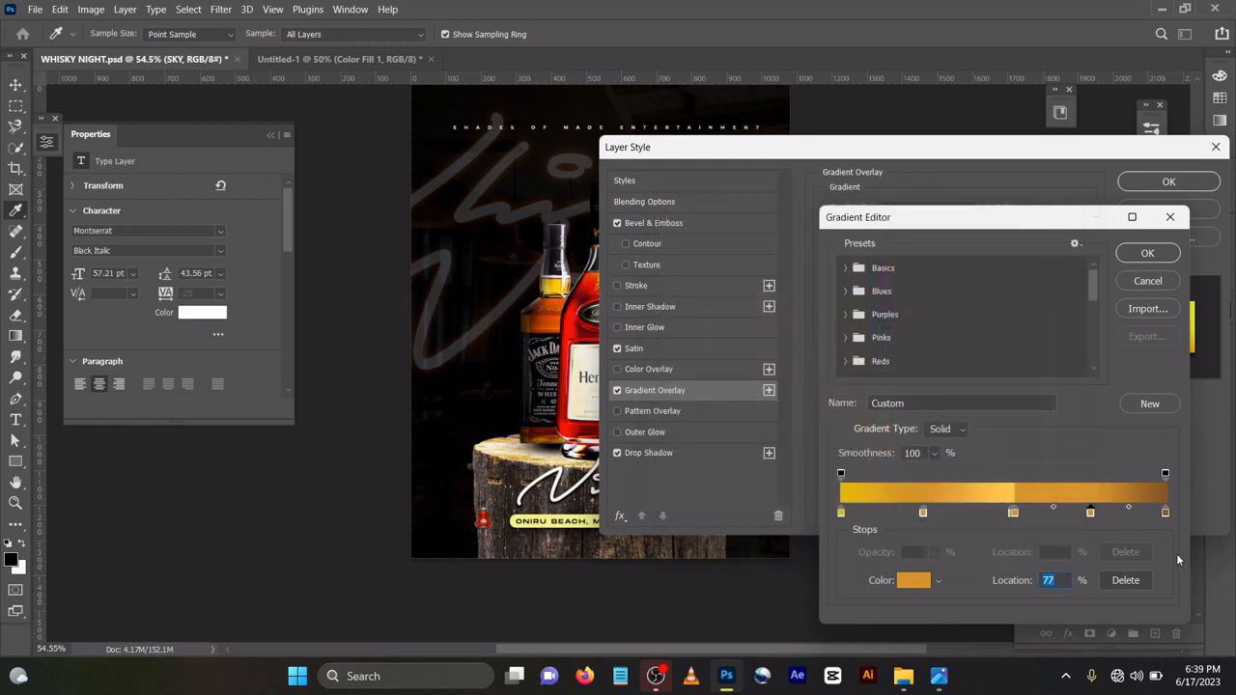
Check the gradient's end stop colour, leave the gradient without keeping edits, and examine the SKY text's Drop Shadow settings
{"action": "left_click", "coordinate": [1165, 512]}
{"action": "double_click", "coordinate": [1165, 513]}
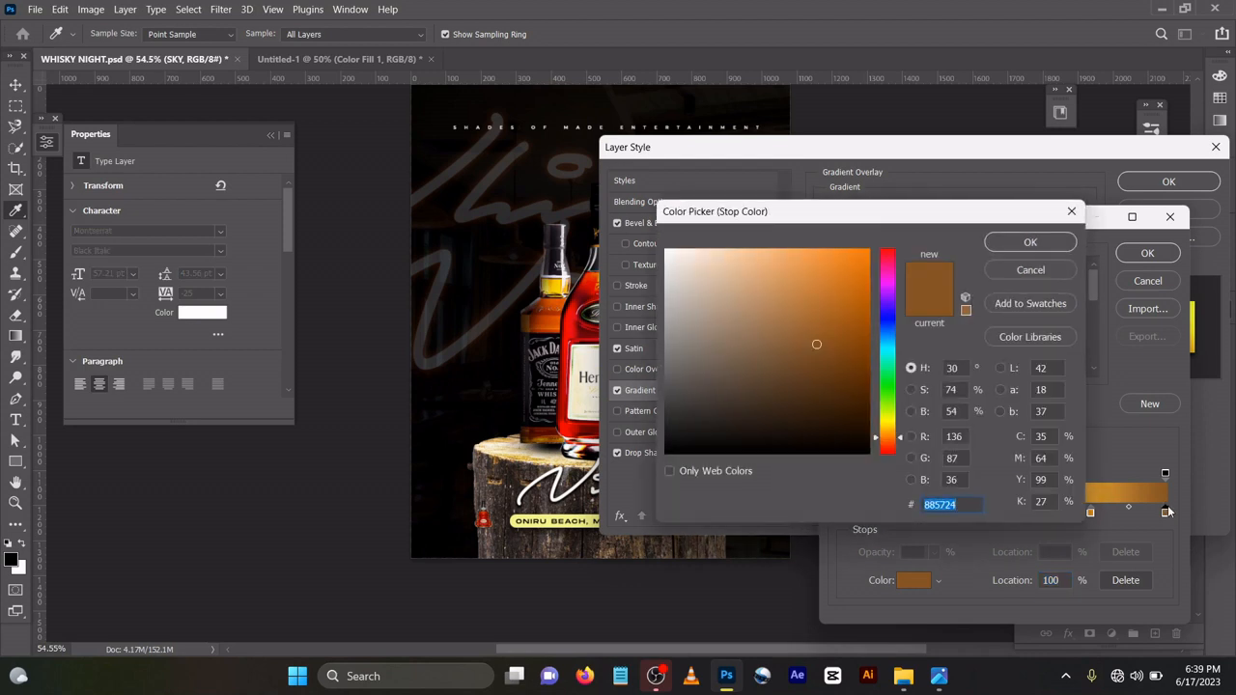
{"action": "left_click", "coordinate": [1050, 277]}
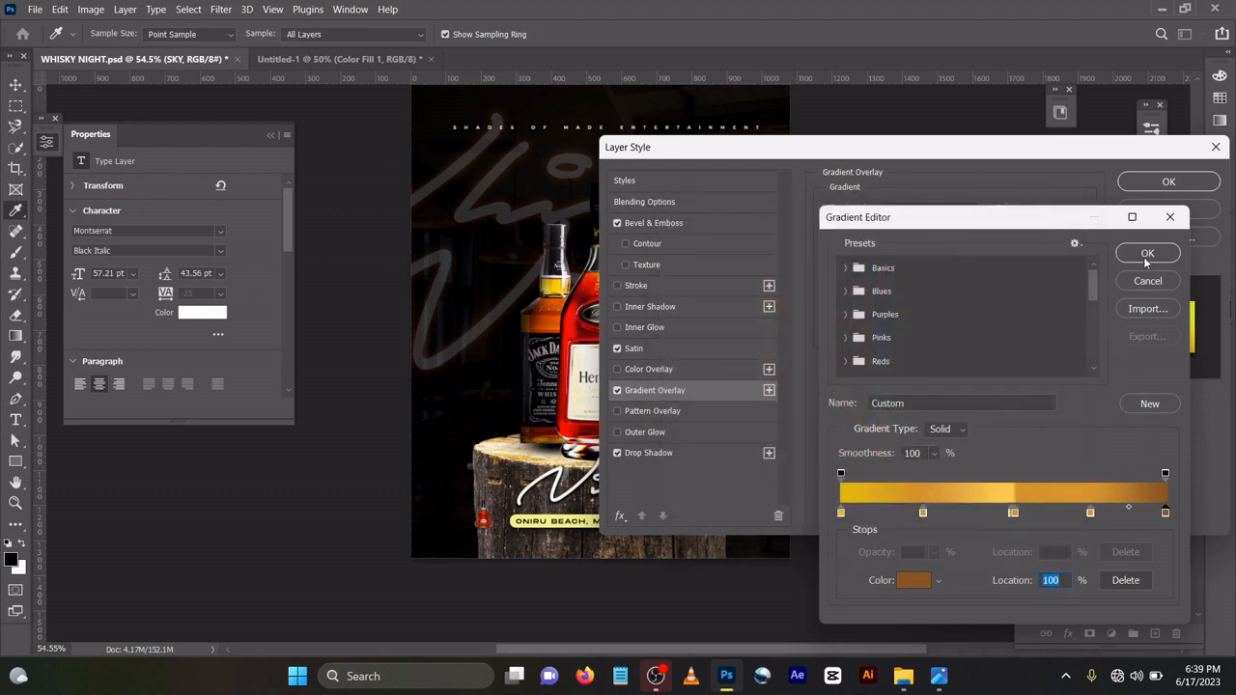
{"action": "left_click", "coordinate": [1147, 280]}
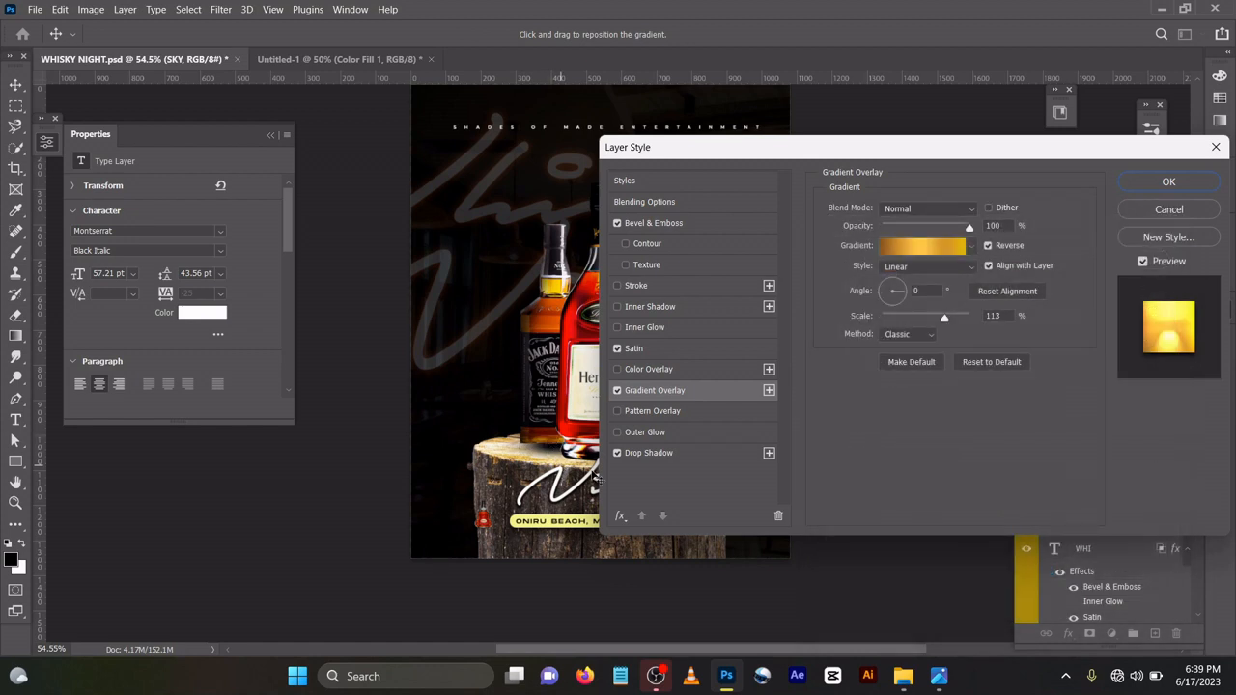
{"action": "left_click", "coordinate": [670, 454]}
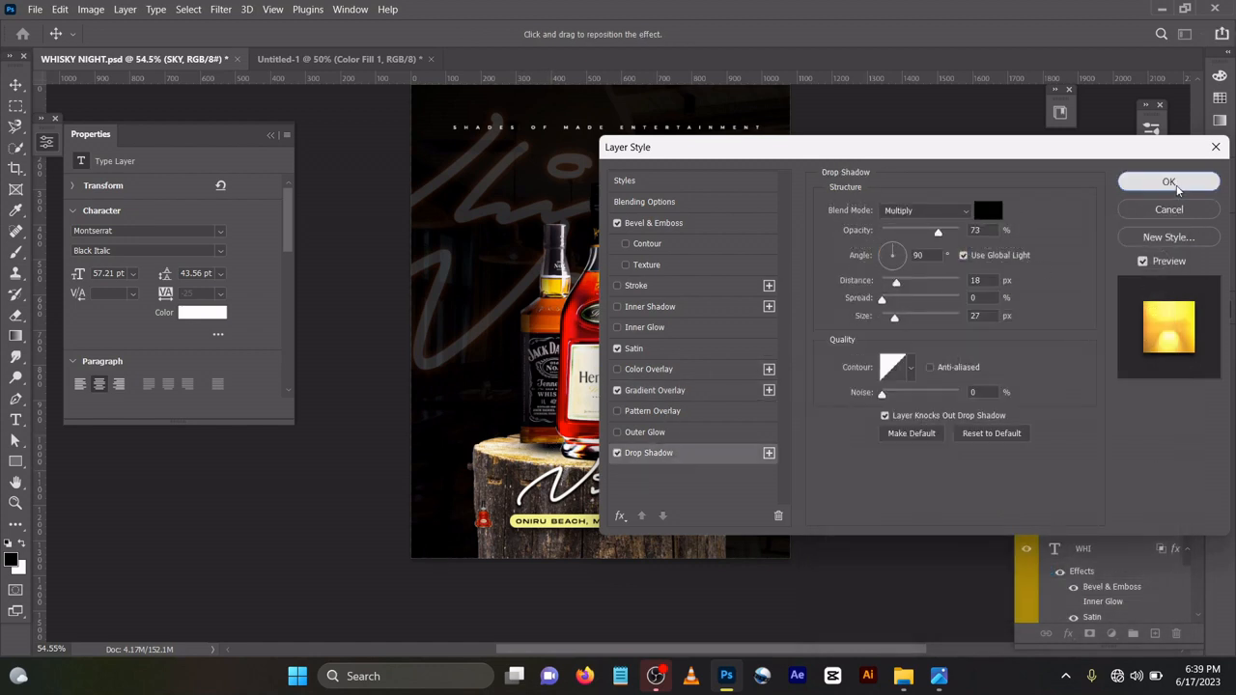
{"action": "left_click", "coordinate": [1170, 182]}
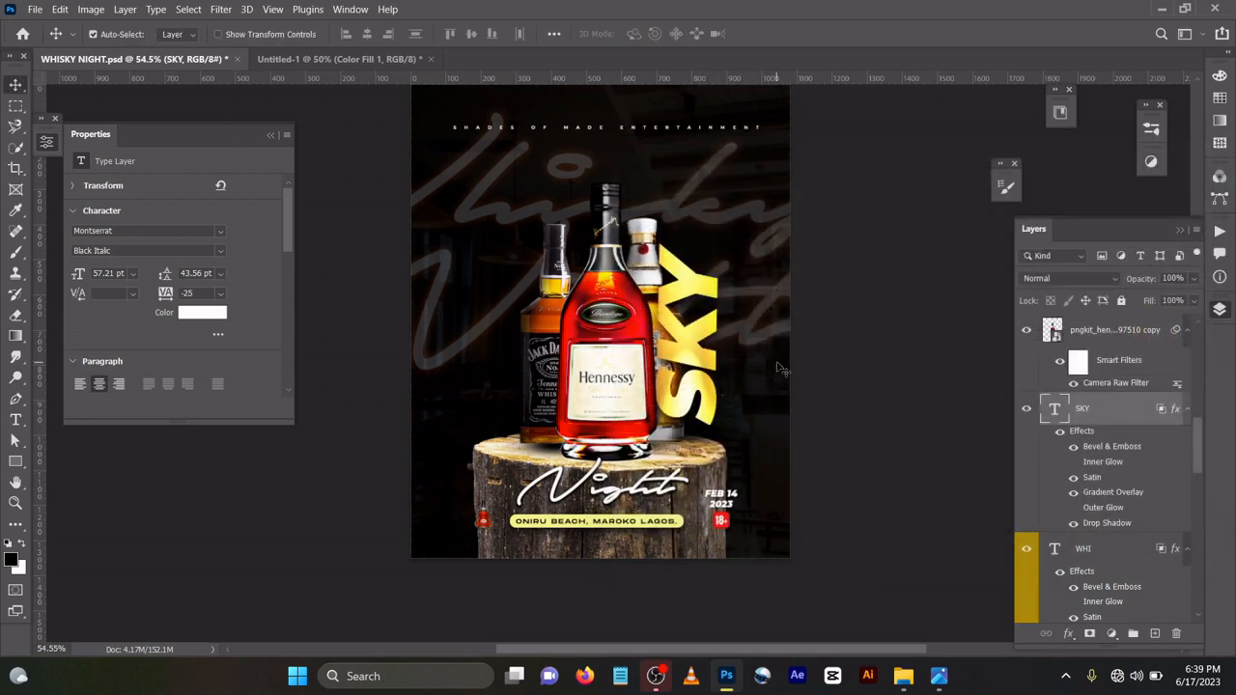
Raise the Hennessy bottle slightly above the stump and lower the SKY text beside it towards the stump
{"action": "left_click_drag", "start_coordinate": [614, 447], "coordinate": [688, 468]}
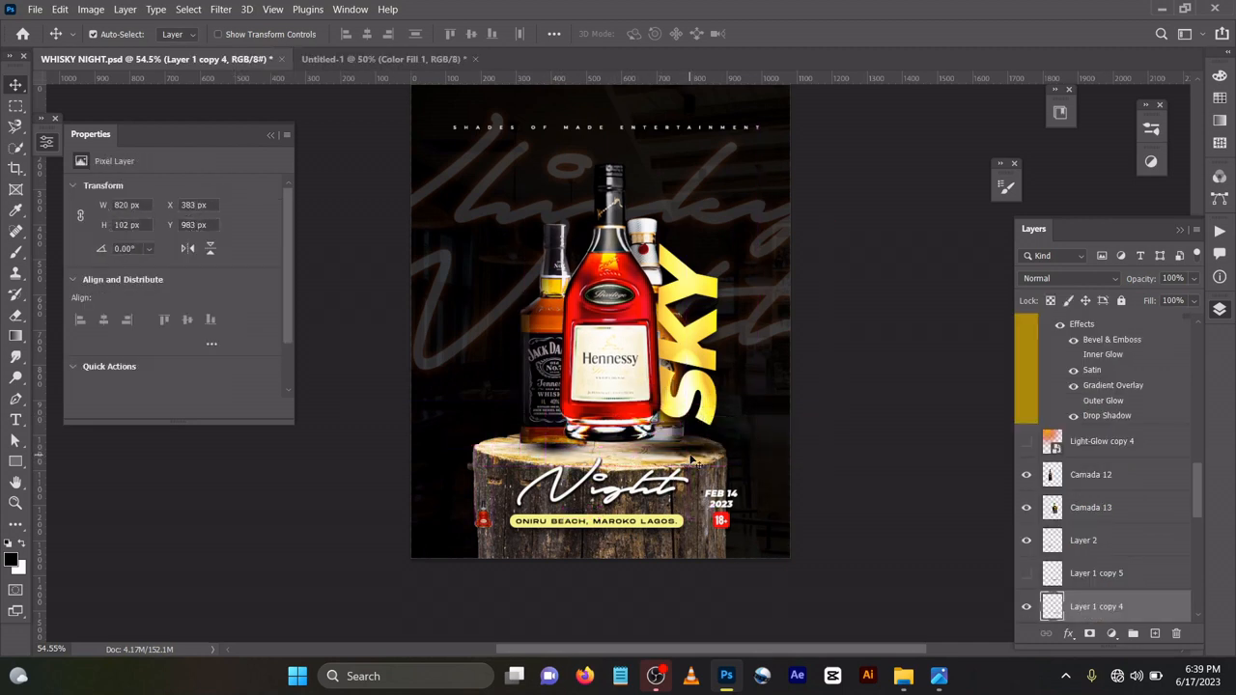
{"action": "left_click", "coordinate": [700, 393]}
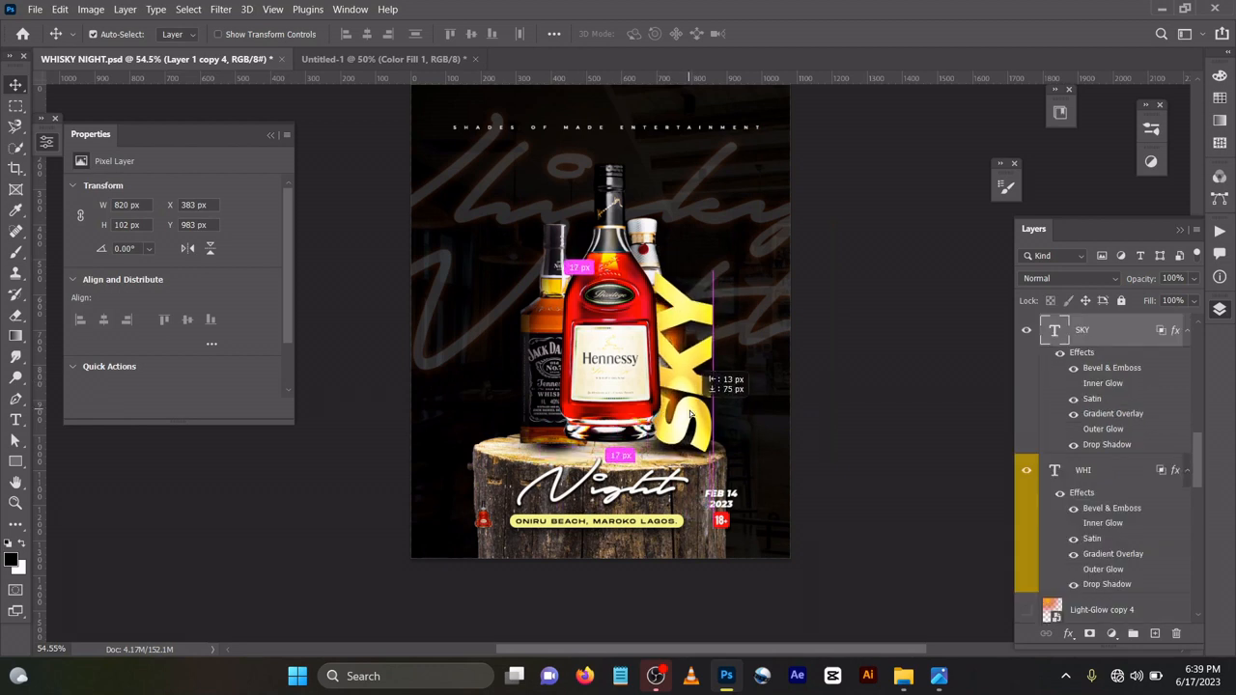
{"action": "left_click_drag", "start_coordinate": [700, 394], "coordinate": [676, 447]}
Shift the painted shadow on the stump beneath the SKY text and fine-tune the text's position above it
{"action": "scroll", "coordinate": [678, 455], "scroll_direction": "down", "scroll_amount": 3}
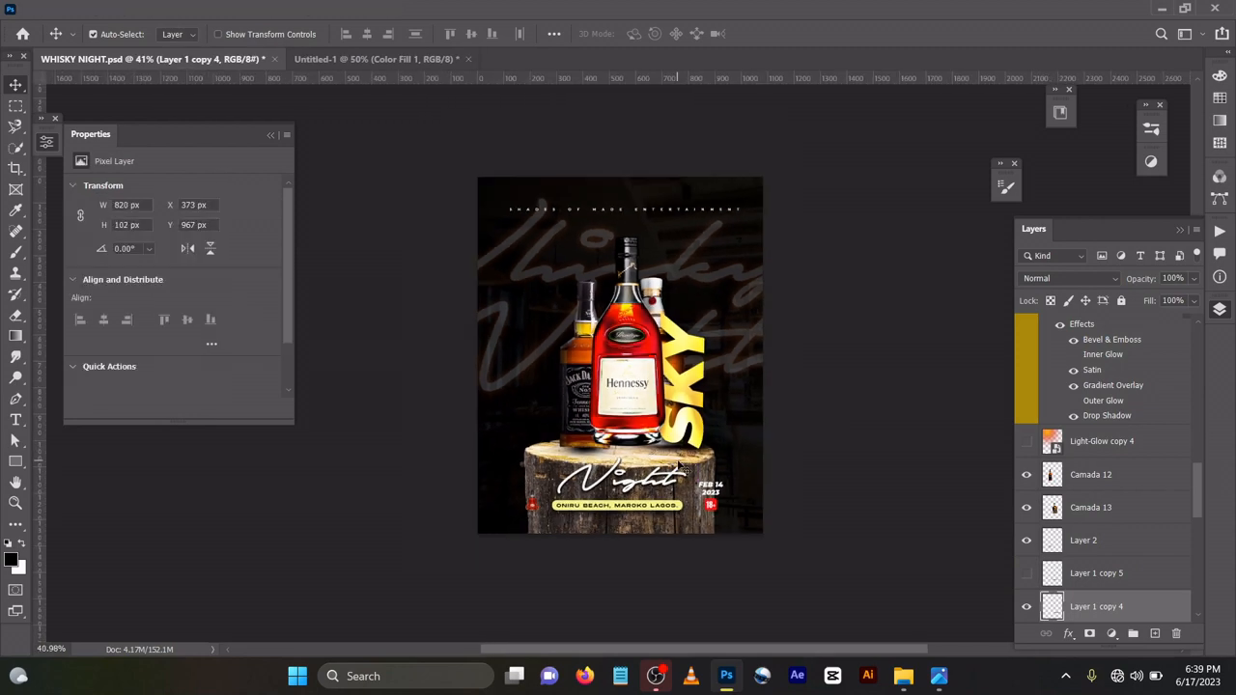
{"action": "scroll", "coordinate": [680, 465], "scroll_direction": "up", "scroll_amount": 5}
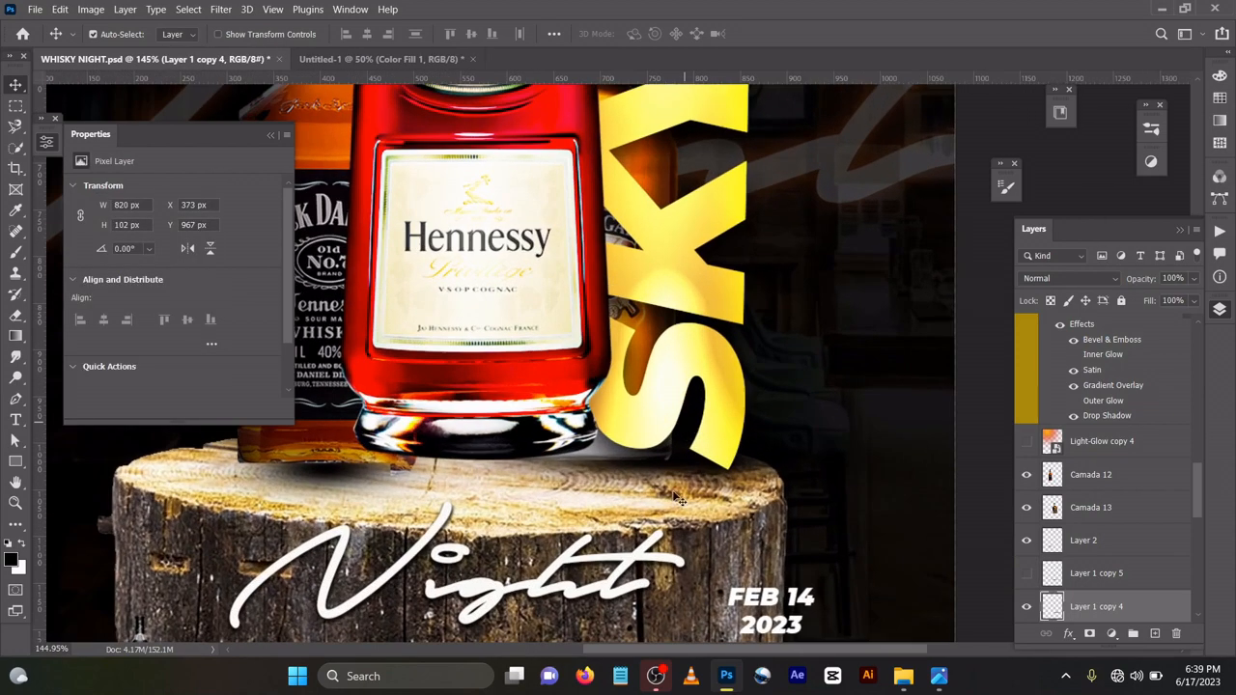
{"action": "left_click_drag", "start_coordinate": [681, 471], "coordinate": [665, 492]}
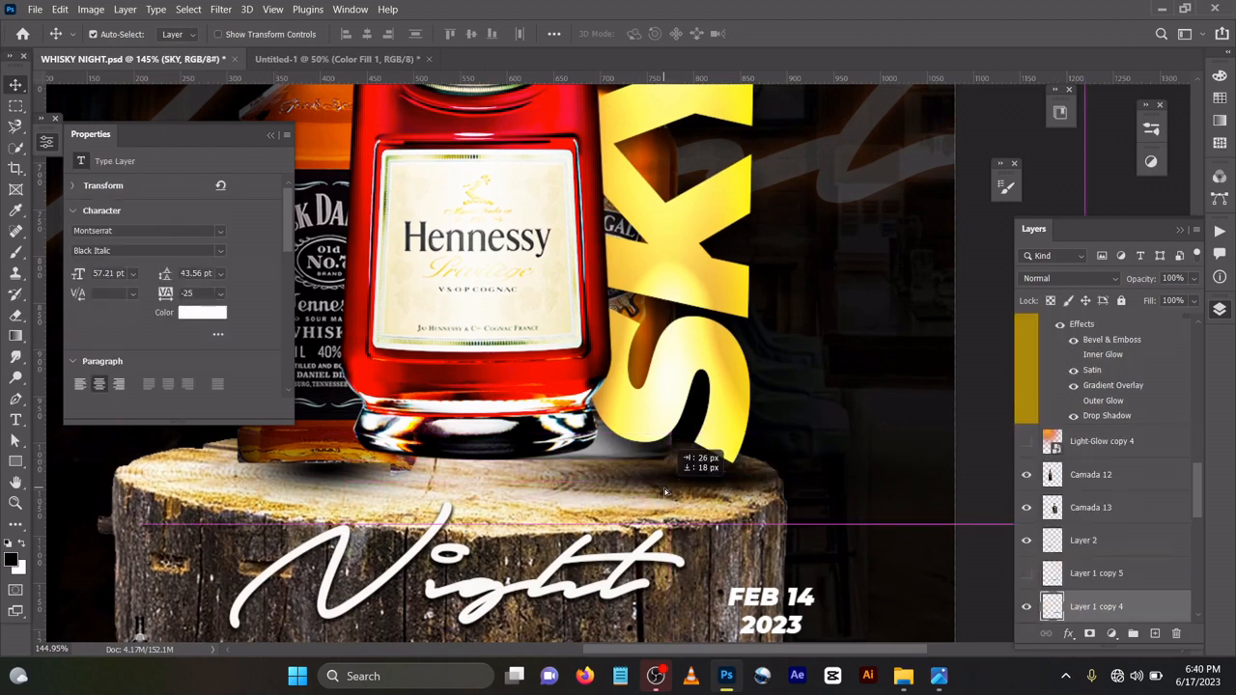
{"action": "left_click_drag", "start_coordinate": [665, 492], "coordinate": [666, 493]}
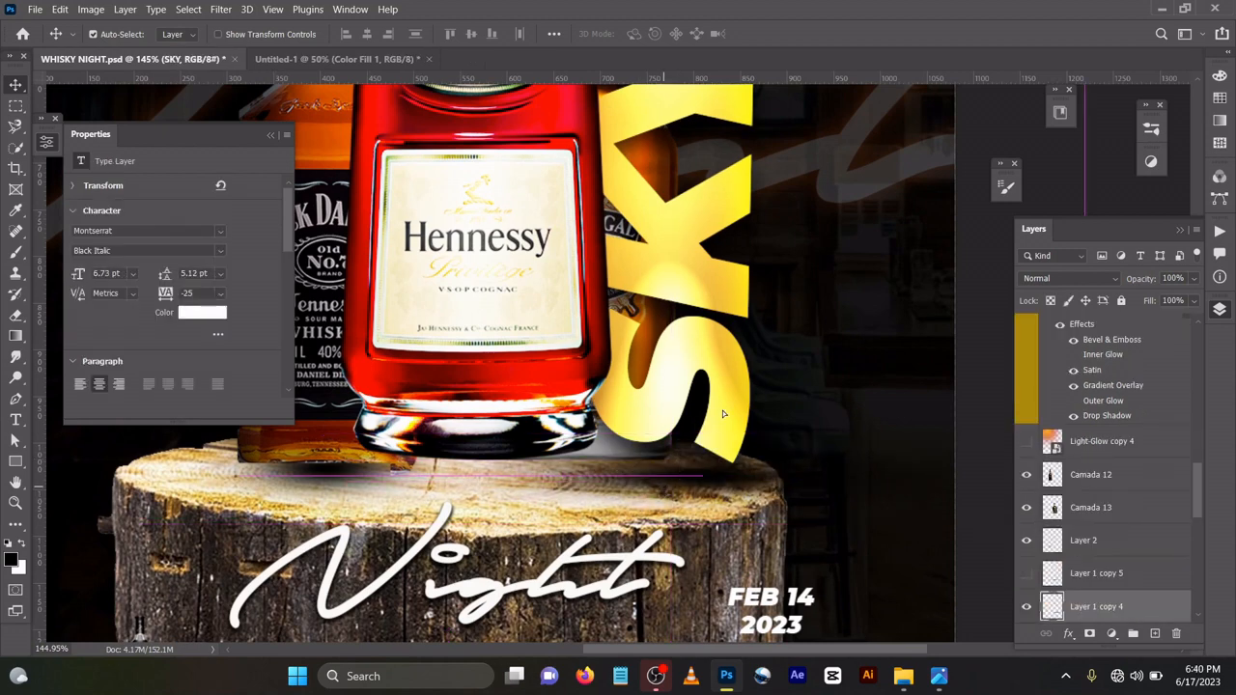
{"action": "left_click_drag", "start_coordinate": [723, 364], "coordinate": [723, 390]}
{"action": "scroll", "coordinate": [735, 398], "scroll_direction": "down", "scroll_amount": 5}
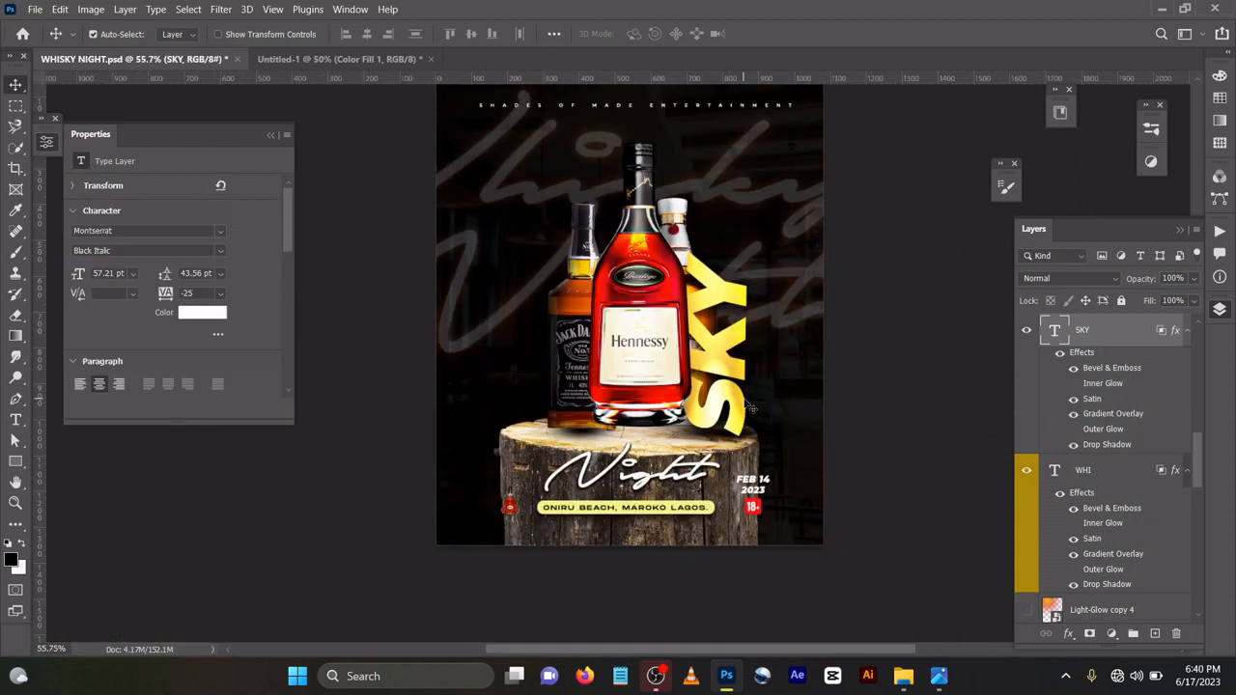
{"action": "scroll", "coordinate": [743, 362], "scroll_direction": "up", "scroll_amount": 1}
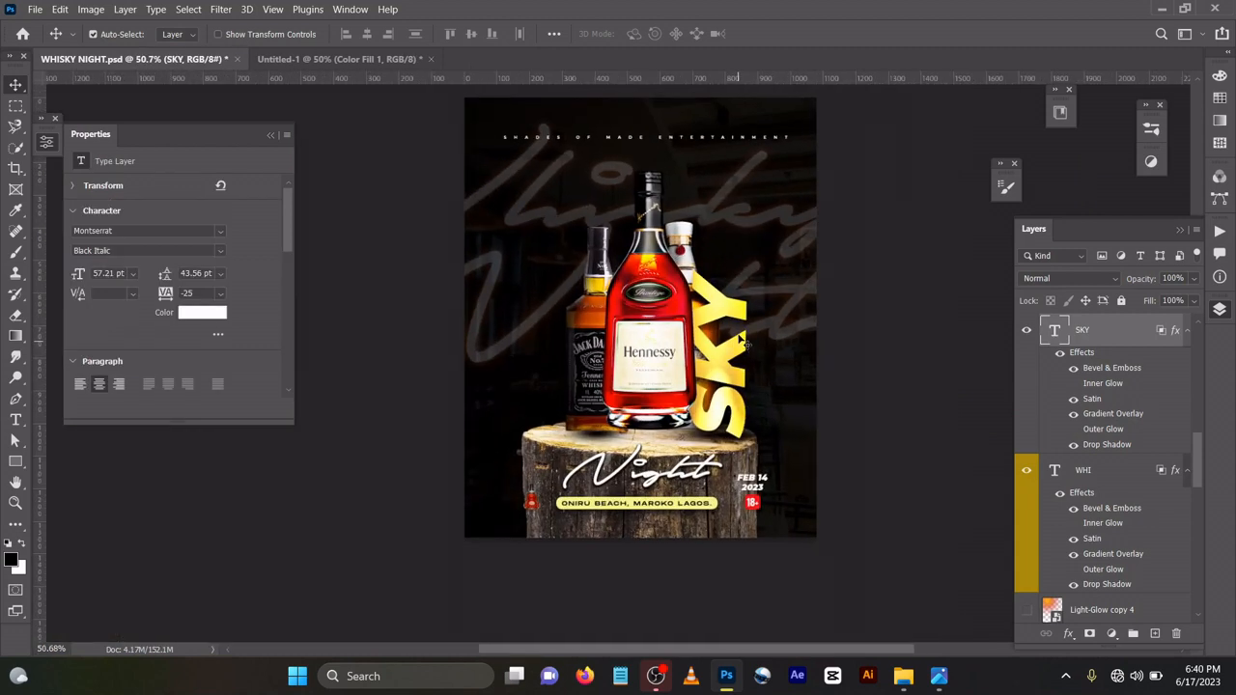
{"action": "scroll", "coordinate": [739, 344], "scroll_direction": "up", "scroll_amount": 1}
{"action": "scroll", "coordinate": [739, 339], "scroll_direction": "up", "scroll_amount": 2}
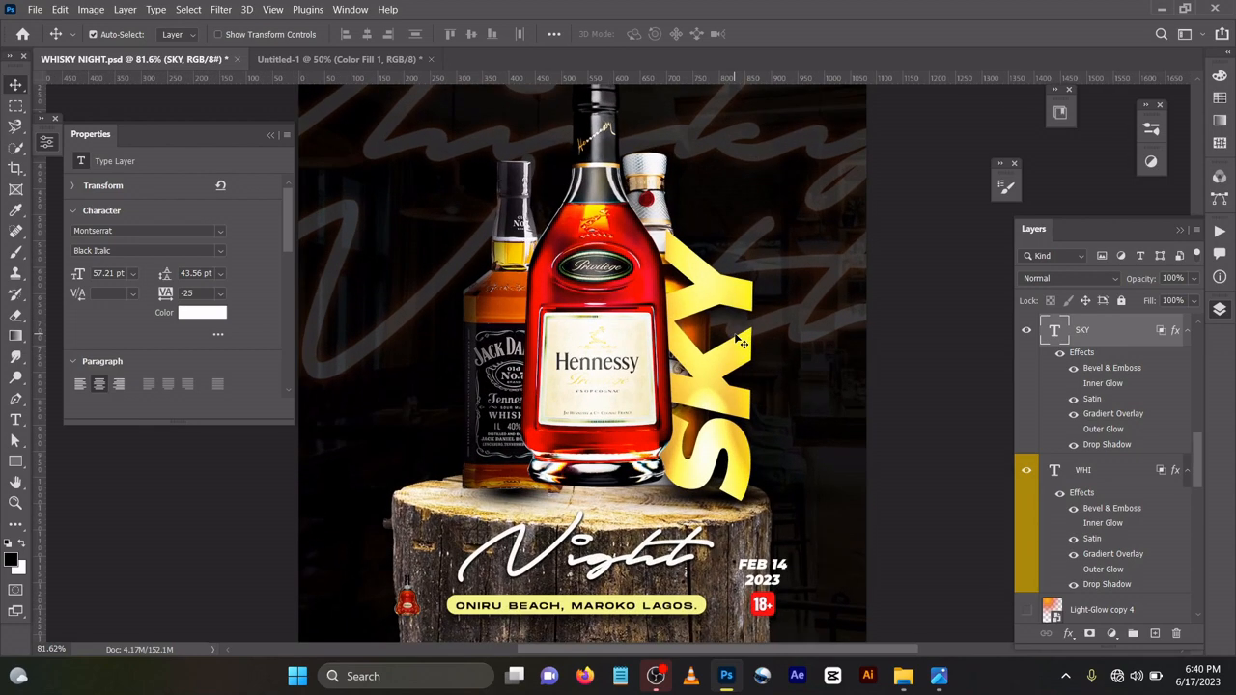
{"action": "scroll", "coordinate": [737, 344], "scroll_direction": "down", "scroll_amount": 1}
{"action": "scroll", "coordinate": [929, 360], "scroll_direction": "down", "scroll_amount": 2}
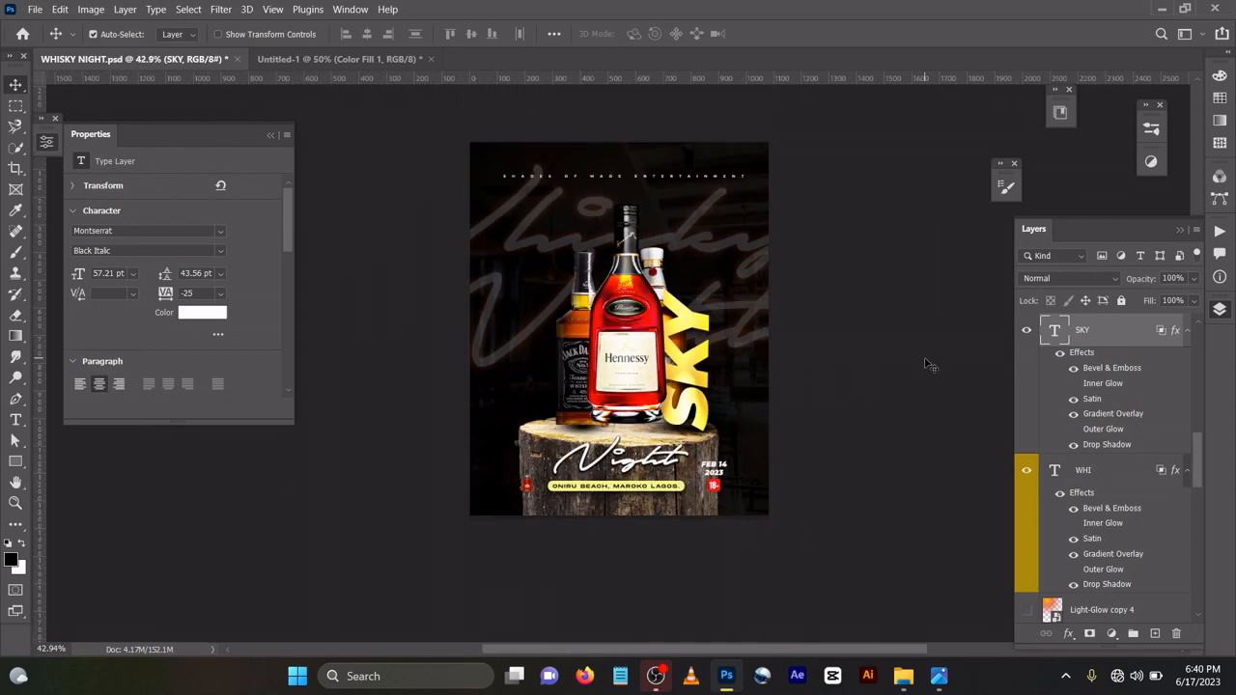
Show the light-effect layers oveerlay copy 3, oveerlay copy 2 and Light-Glow copy 3
{"action": "scroll", "coordinate": [715, 347], "scroll_direction": "up", "scroll_amount": 2}
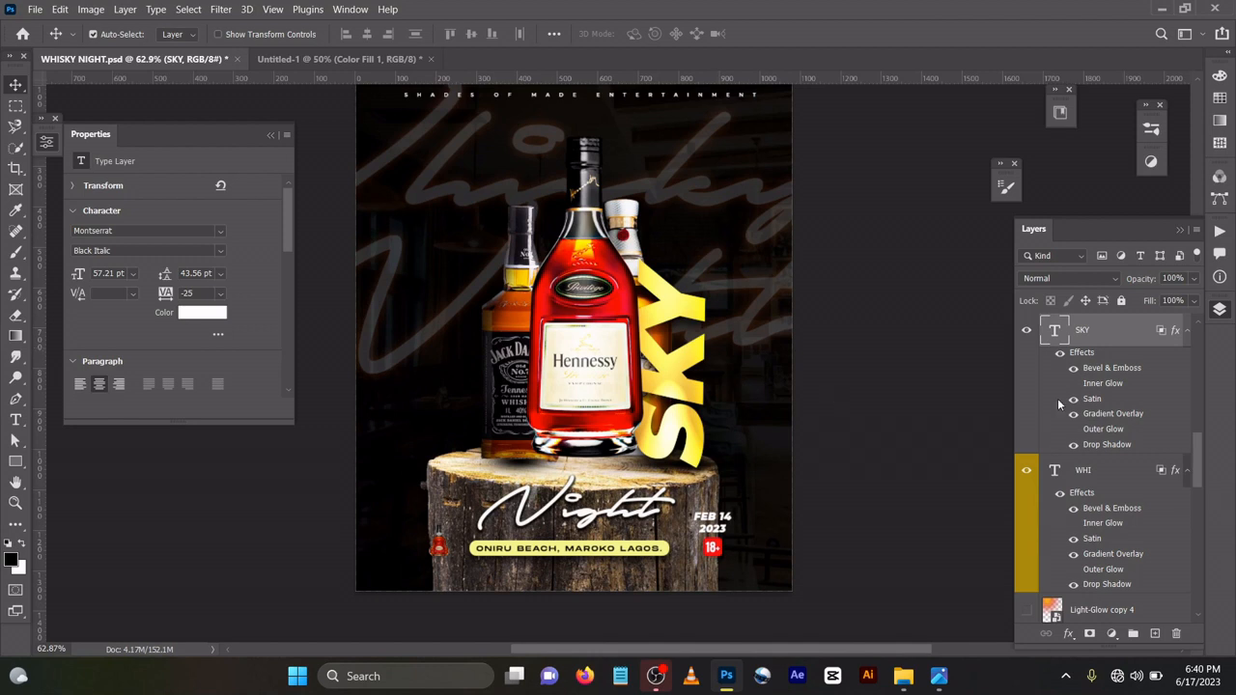
{"action": "scroll", "coordinate": [1059, 403], "scroll_direction": "up", "scroll_amount": 5}
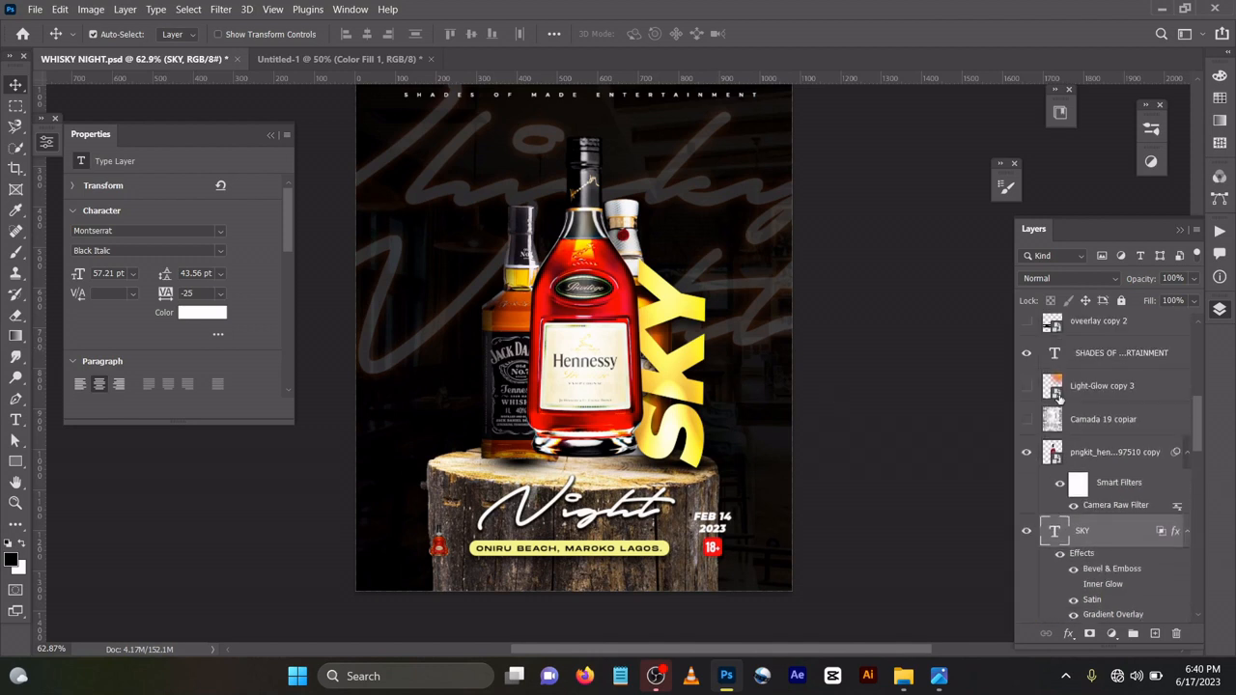
{"action": "scroll", "coordinate": [1059, 396], "scroll_direction": "up", "scroll_amount": 3}
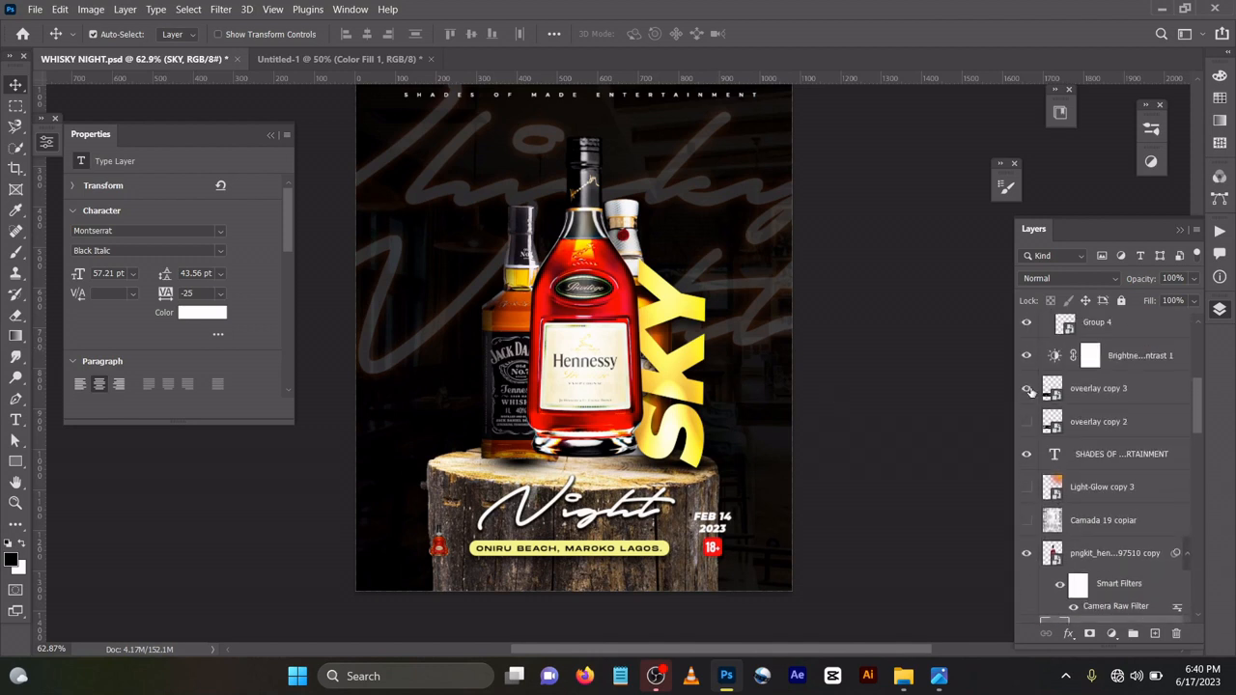
{"action": "left_click", "coordinate": [1026, 388]}
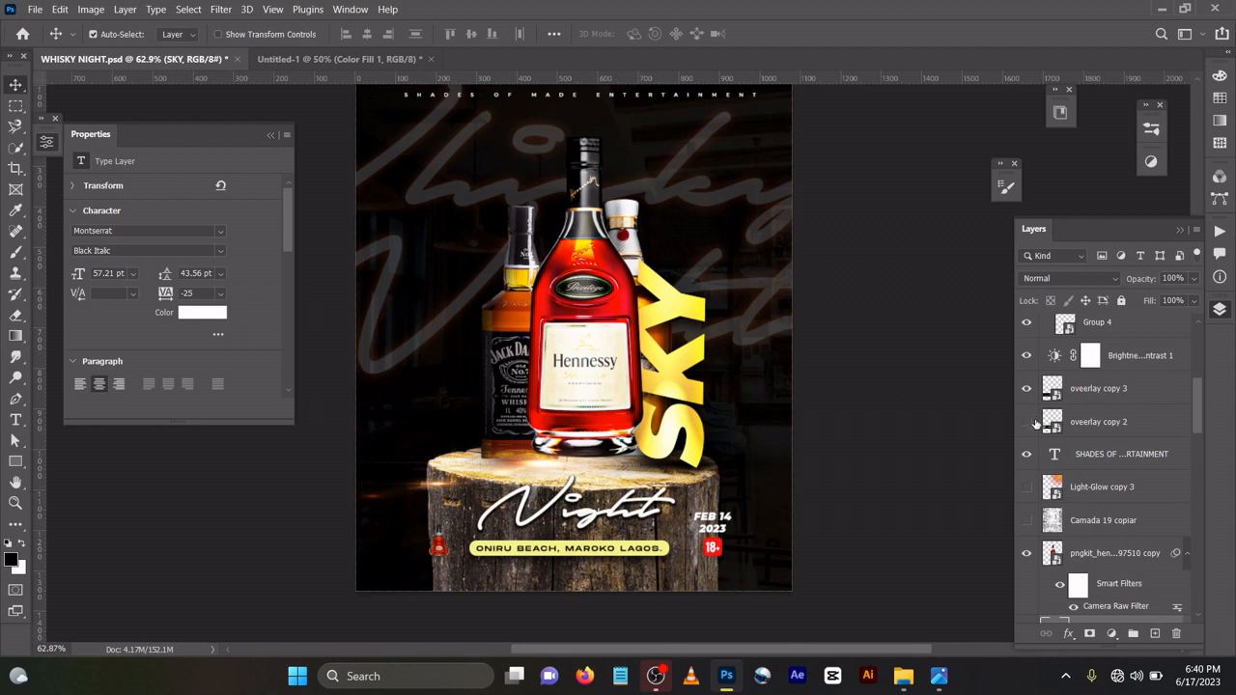
{"action": "left_click", "coordinate": [1028, 422]}
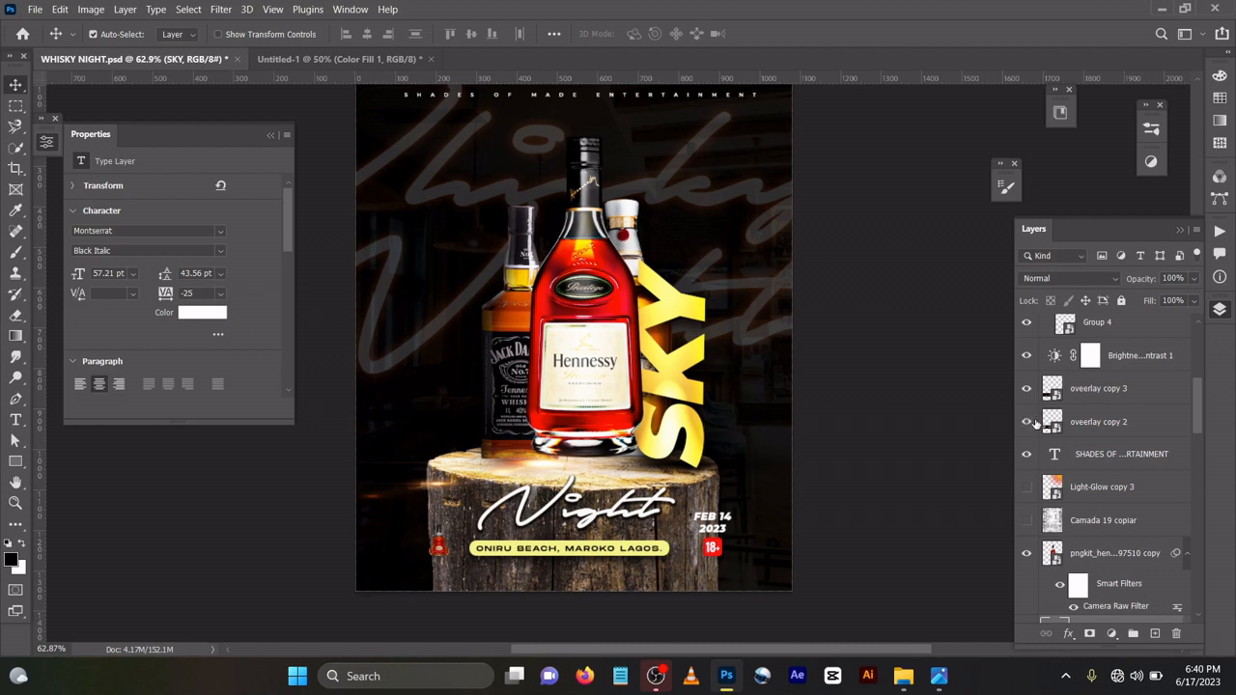
{"action": "left_click", "coordinate": [1027, 486]}
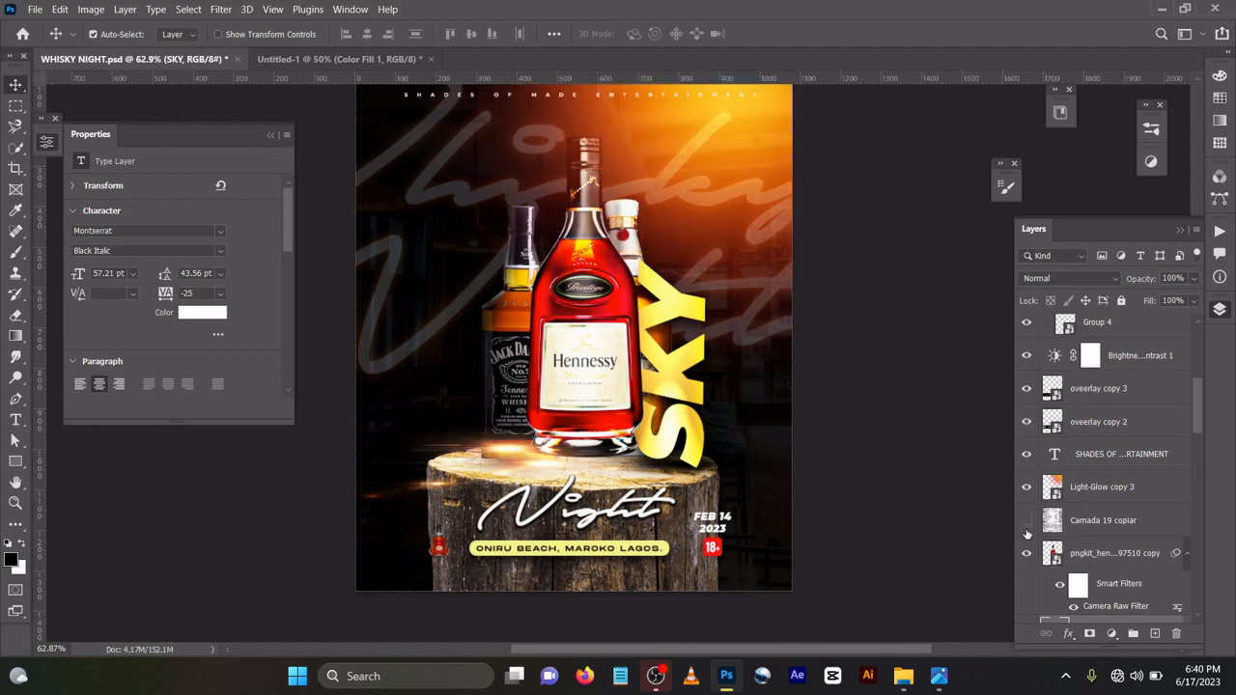
Show the Light-Glow copy 4 layer below the WHI text to light up the background
{"action": "scroll", "coordinate": [1030, 535], "scroll_direction": "down", "scroll_amount": 1}
{"action": "scroll", "coordinate": [1040, 519], "scroll_direction": "up", "scroll_amount": 5}
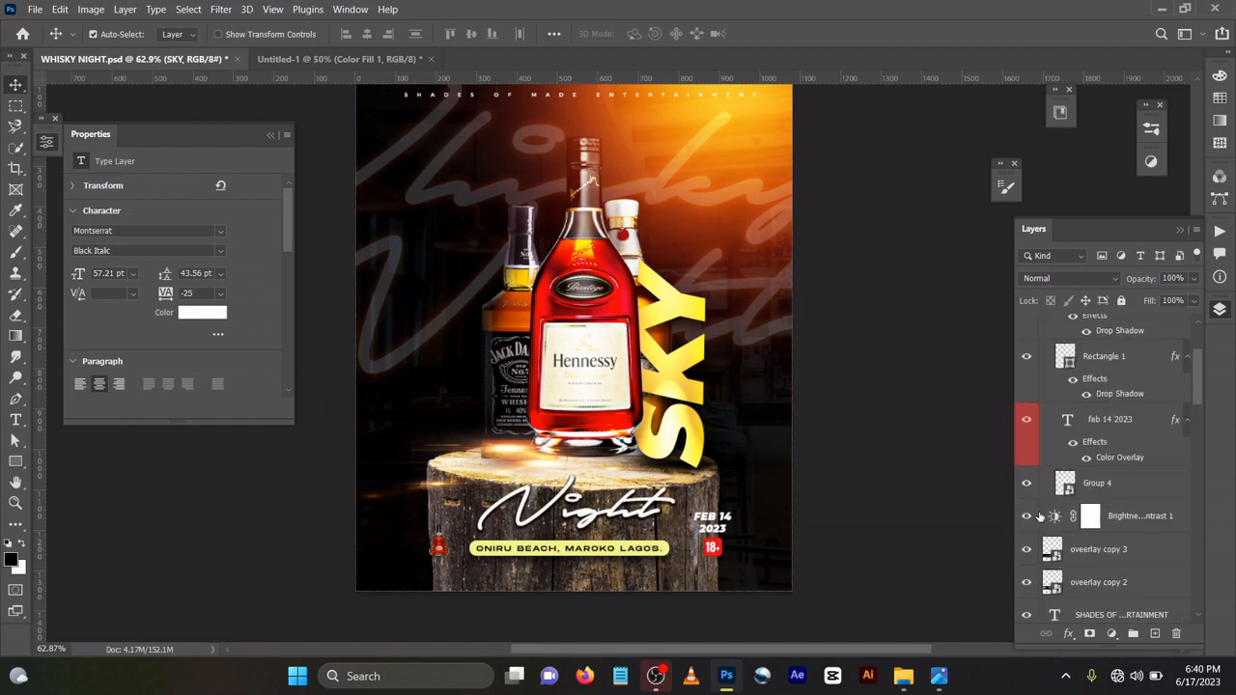
{"action": "scroll", "coordinate": [1039, 519], "scroll_direction": "up", "scroll_amount": 3}
{"action": "scroll", "coordinate": [1033, 497], "scroll_direction": "down", "scroll_amount": 6}
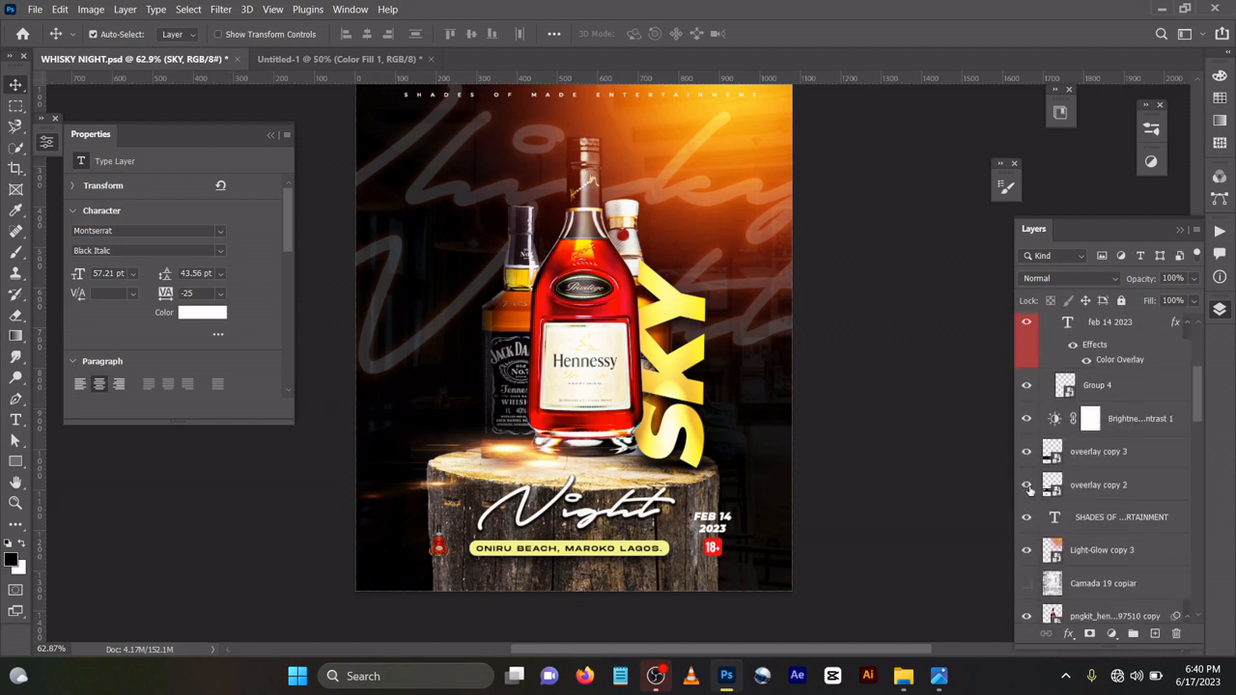
{"action": "scroll", "coordinate": [1029, 489], "scroll_direction": "down", "scroll_amount": 8}
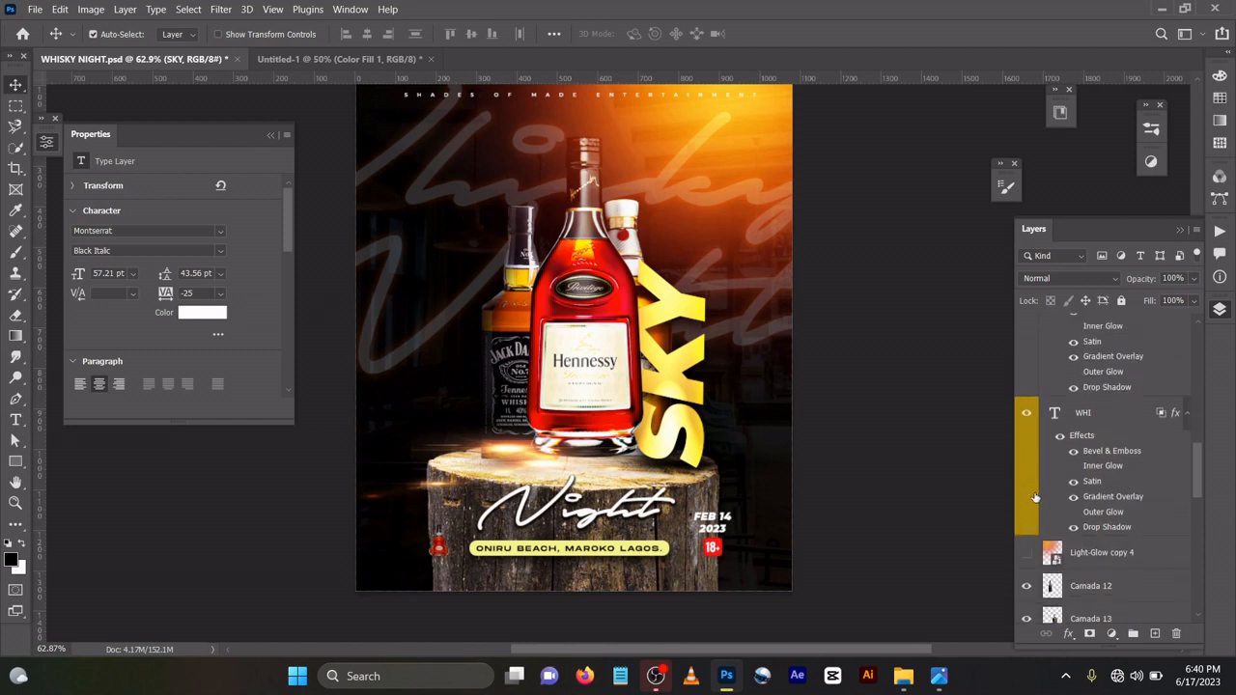
{"action": "left_click", "coordinate": [1027, 552]}
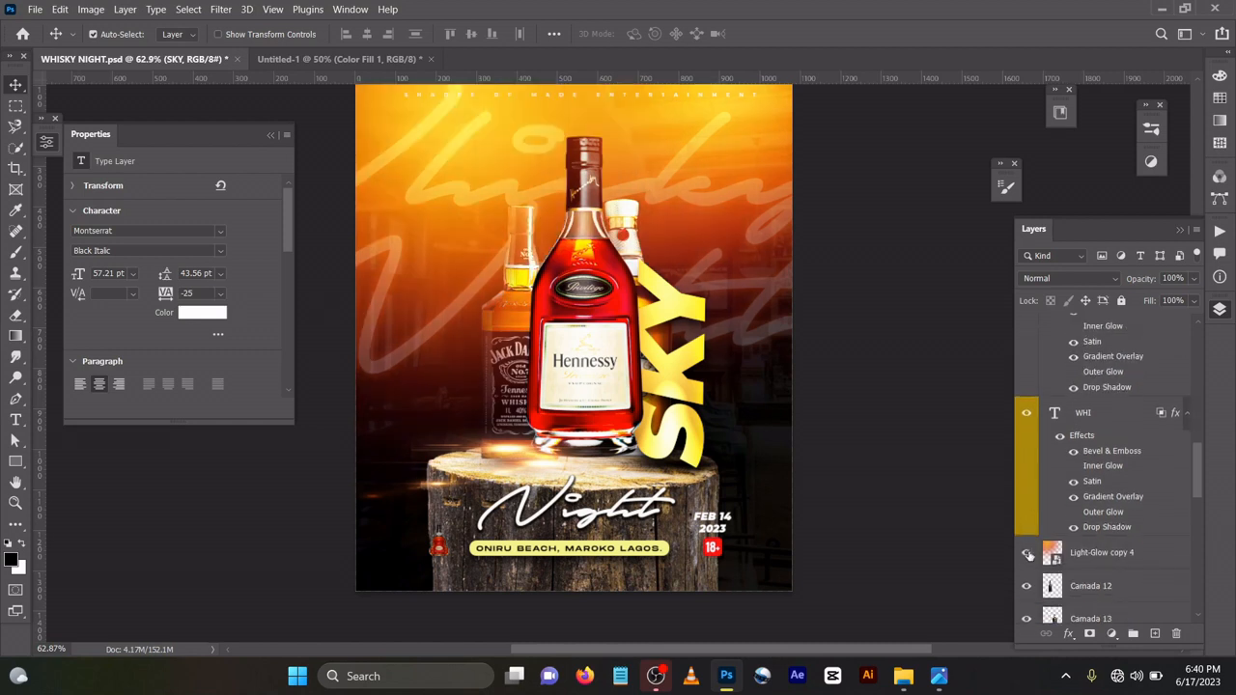